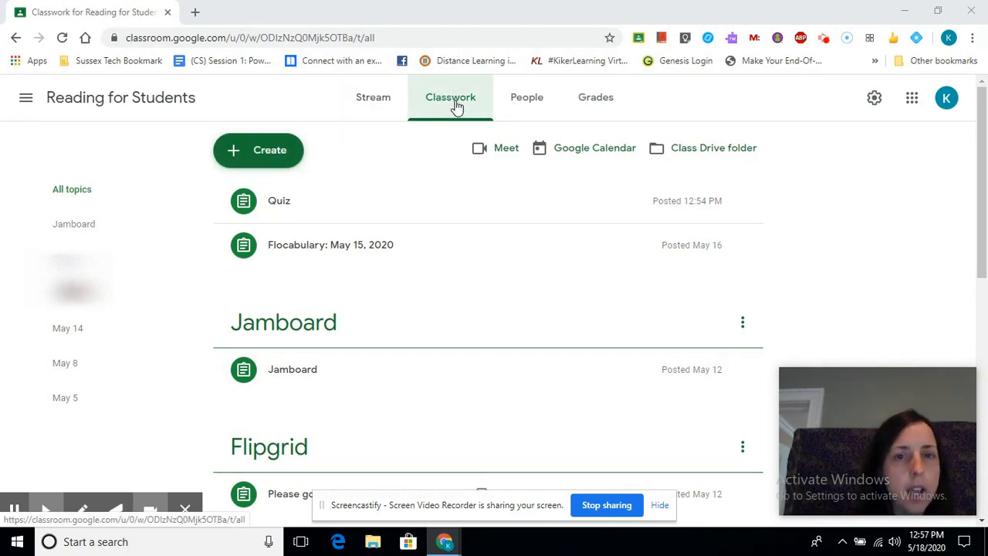
- Create a quiz assignment with the title "Quiz" and the instructions "Take Quz"
{"action": "left_click", "coordinate": [273, 154]}
{"action": "left_click", "coordinate": [294, 216]}
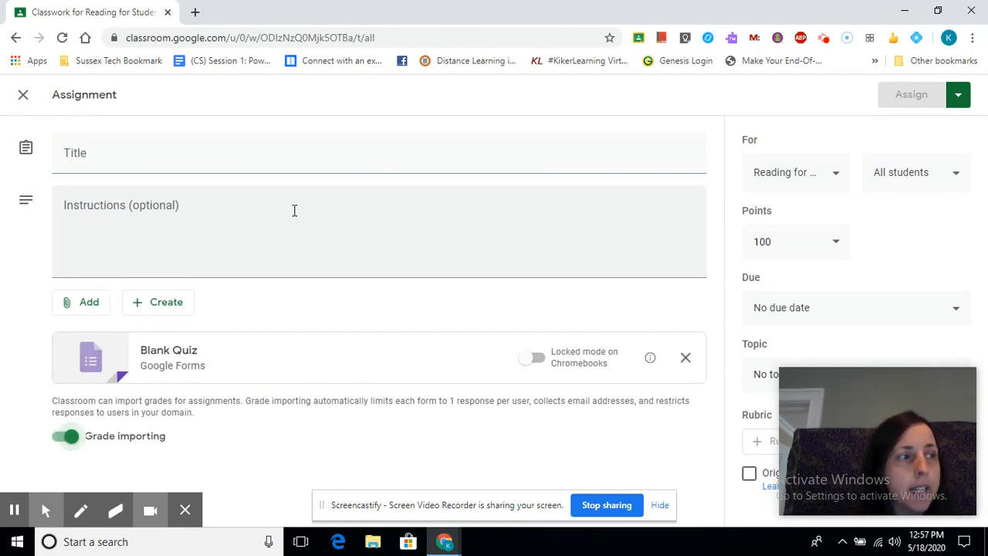
{"action": "left_click", "coordinate": [226, 158]}
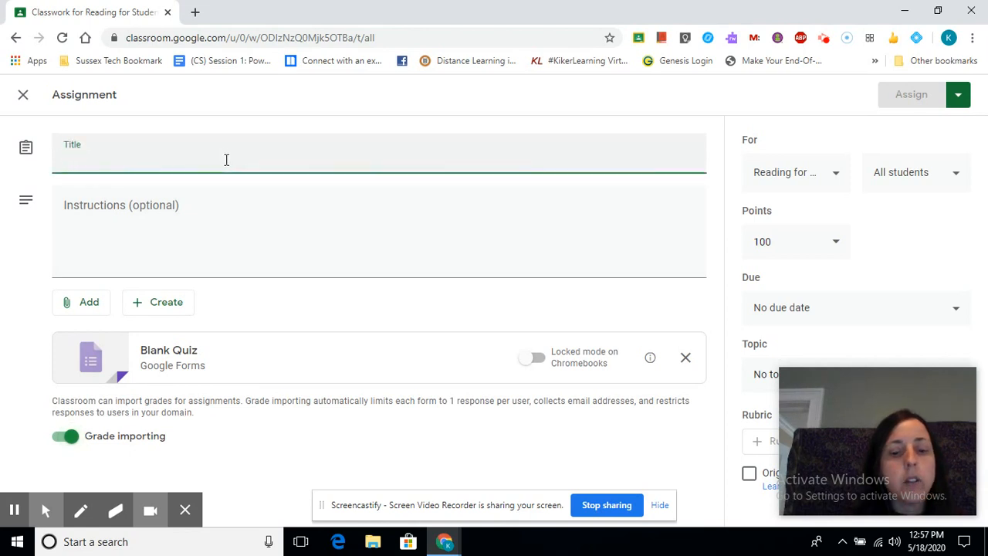
{"action": "type", "text": "Quiz"}
{"action": "left_click", "coordinate": [219, 216]}
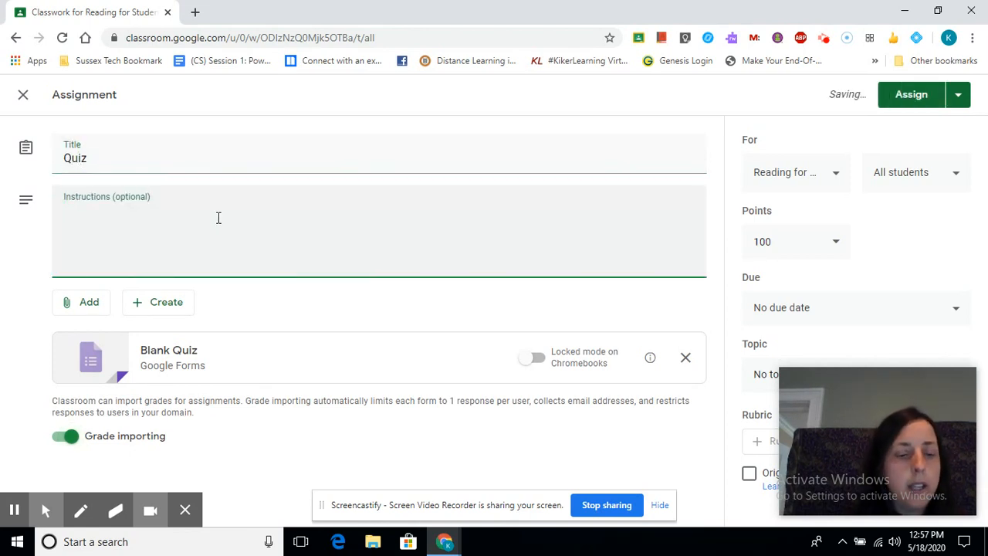
{"action": "type", "text": "Take Quz"}
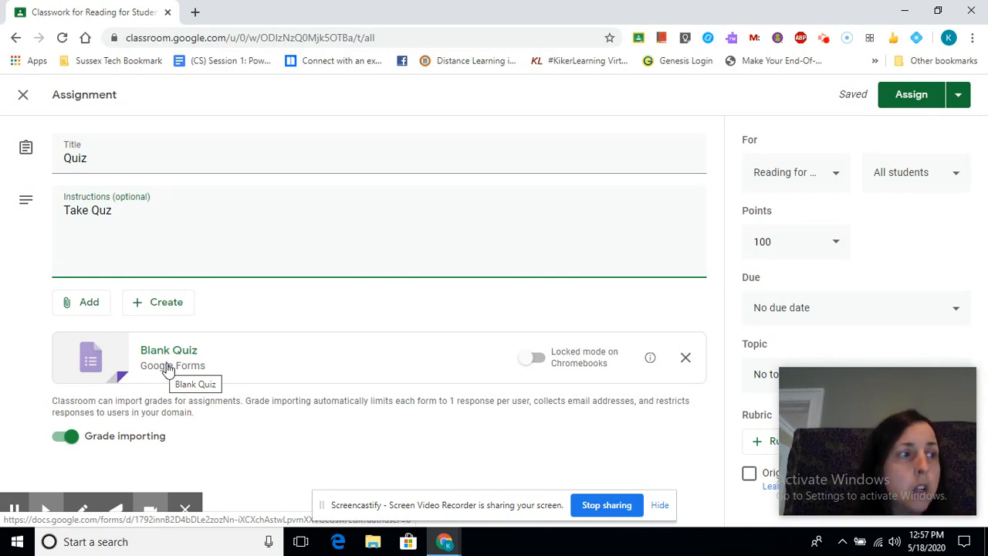
- Open the attached Blank Quiz form and change its heading to "Ch. 20 Quiz"
{"action": "left_click", "coordinate": [169, 369]}
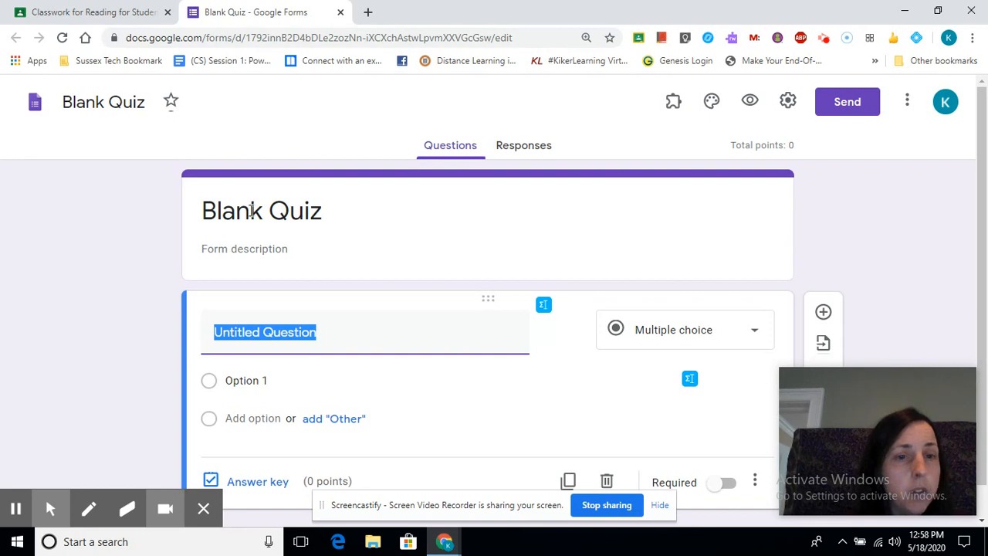
{"action": "left_click", "coordinate": [298, 210]}
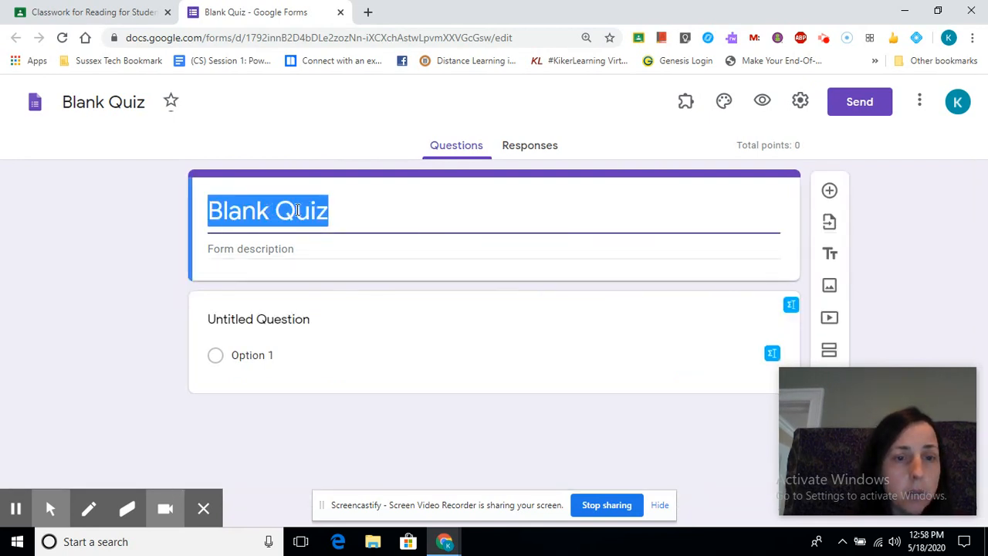
{"action": "type", "text": "Ch. 20 Quiz"}
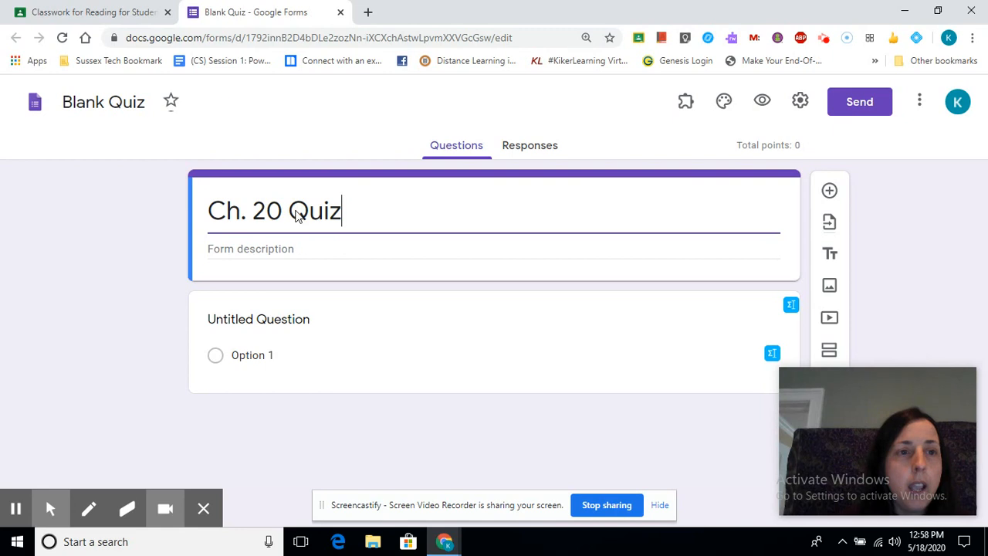
- Rename the form's file as "Ch. 20 Quiz"
{"action": "left_click", "coordinate": [143, 103]}
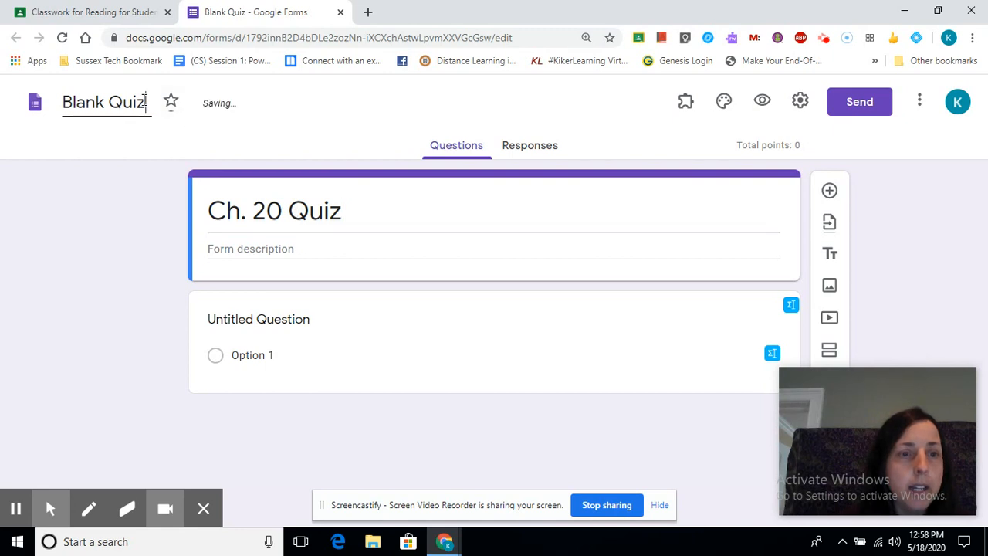
{"action": "key", "text": "BackSpace"}
{"action": "key", "text": "BackSpace"}
{"action": "key", "text": "BackSpace"}
{"action": "key", "text": "BackSpace"}
{"action": "key", "text": "BackSpace"}
{"action": "key", "text": "BackSpace"}
{"action": "key", "text": "BackSpace"}
{"action": "key", "text": "BackSpace"}
{"action": "key", "text": "BackSpace"}
{"action": "key", "text": "BackSpace"}
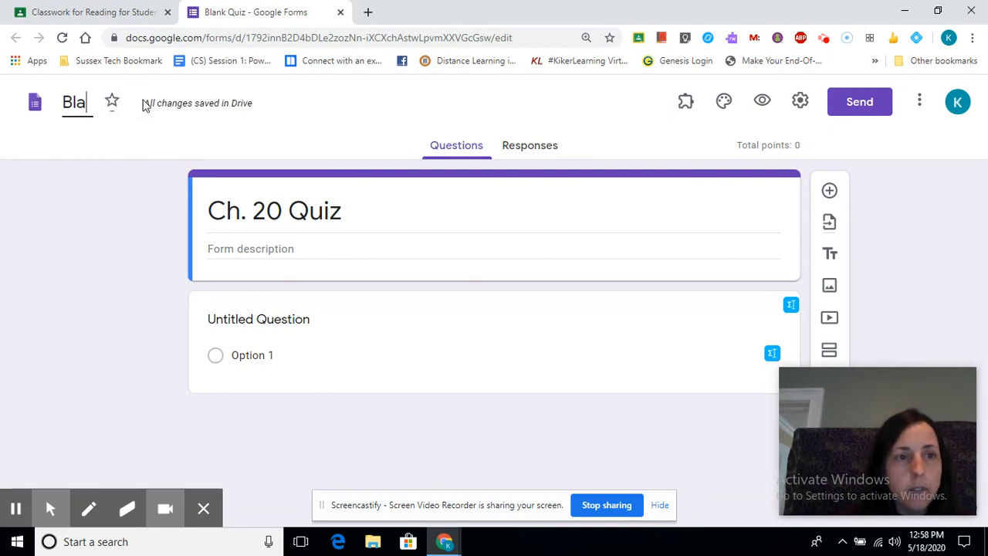
{"action": "type", "text": "Ch. 20 Quiz"}
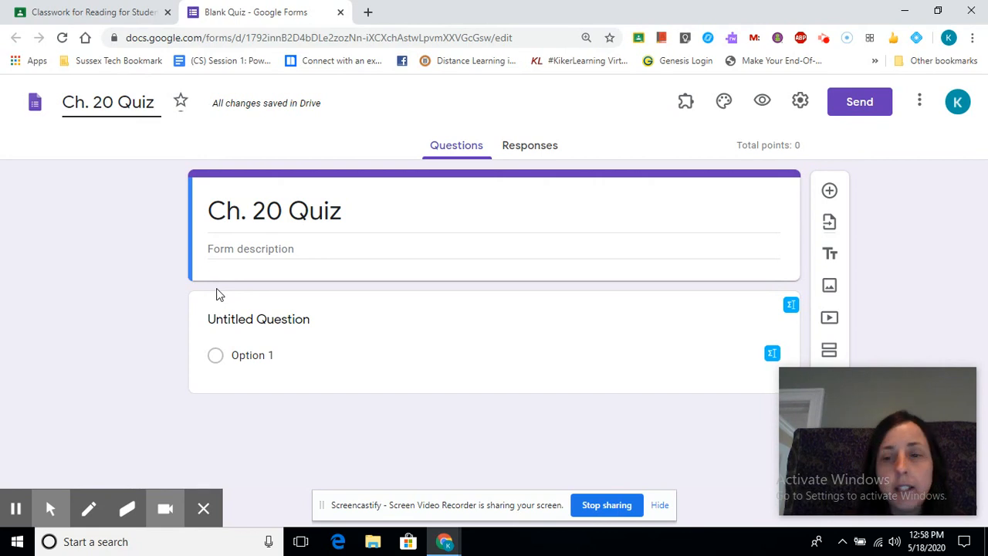
- Enter "What is an amphibian" as the text of the first multiple-choice question
{"action": "left_click", "coordinate": [257, 322]}
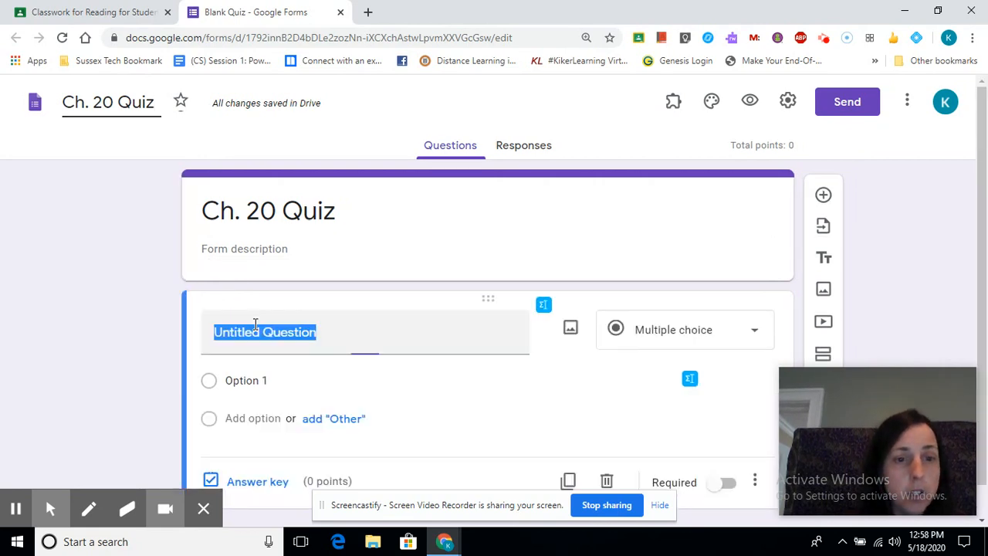
{"action": "type", "text": "What is "}
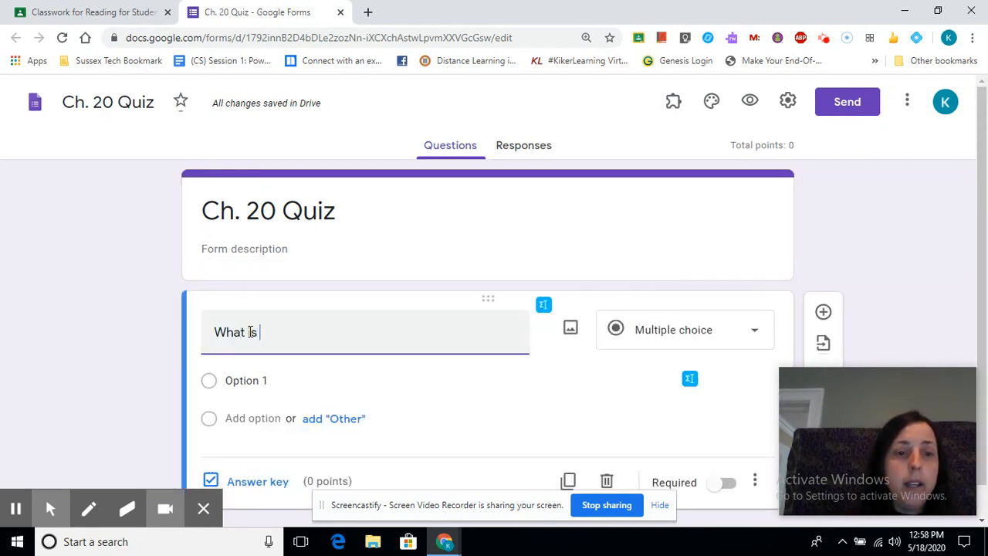
{"action": "type", "text": "an amphibian"}
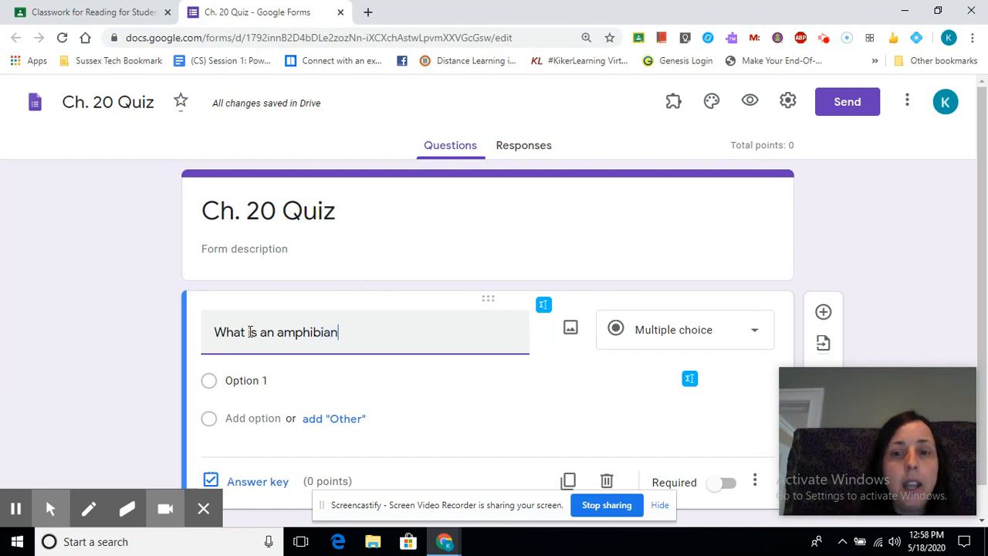
- Enter "Snake" as the amphibian question's first answer option and add "Frig" as the second
{"action": "left_click", "coordinate": [277, 382]}
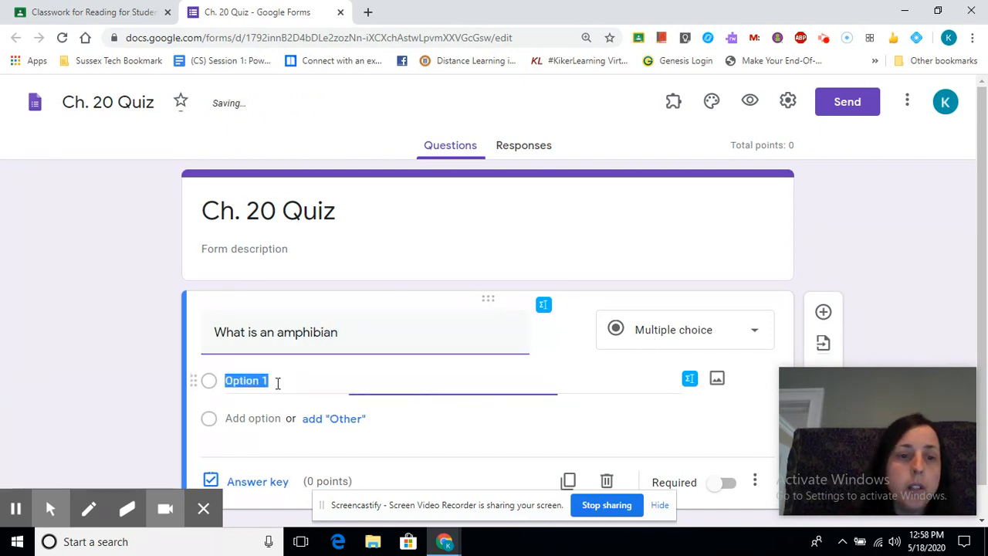
{"action": "key", "text": "BackSpace"}
{"action": "type", "text": "Sna"}
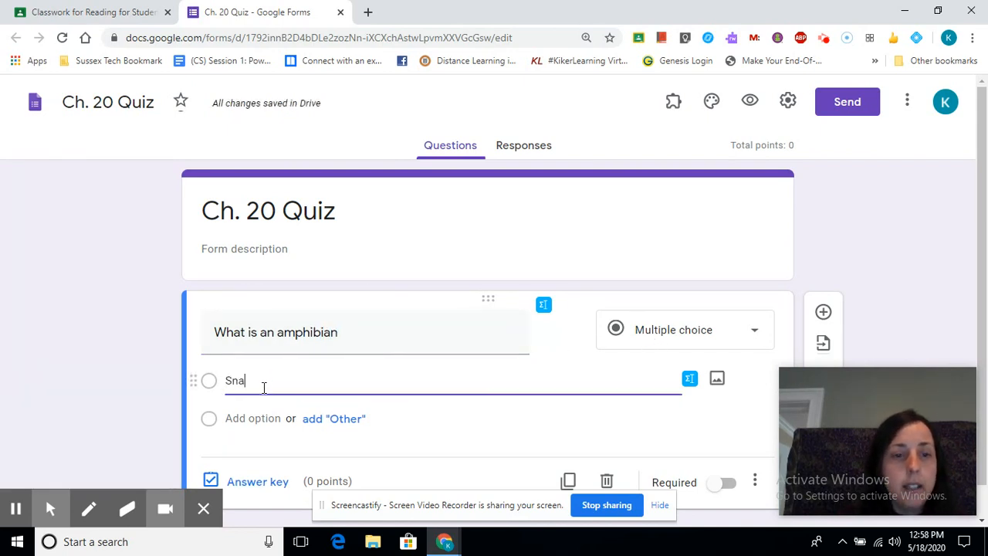
{"action": "type", "text": "ke"}
{"action": "left_click", "coordinate": [253, 418]}
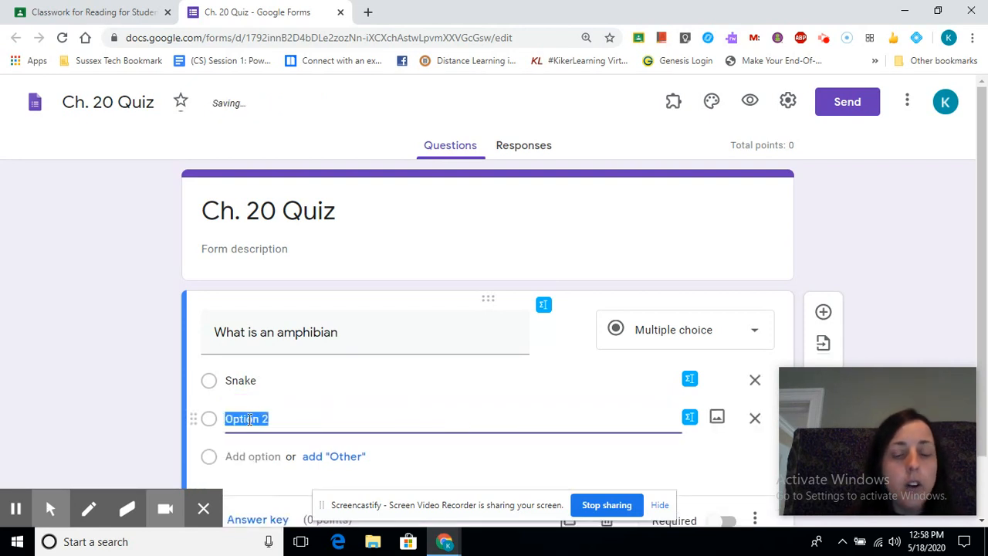
{"action": "type", "text": "Fi"}
{"action": "type", "text": "ig"}
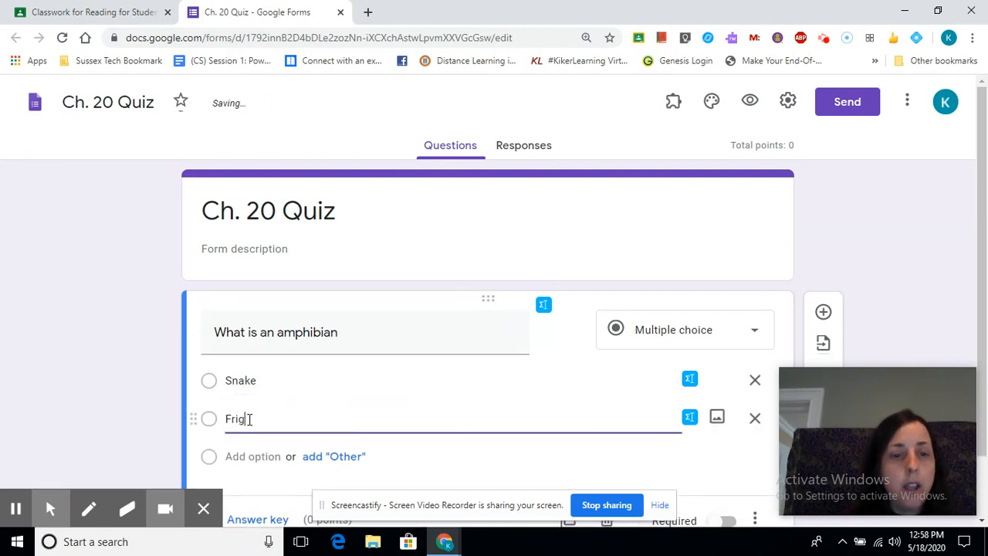
- Add "Whale" and "Fish" as the third and fourth answer options of the amphibian question
{"action": "left_click", "coordinate": [267, 457]}
{"action": "type", "text": "W"}
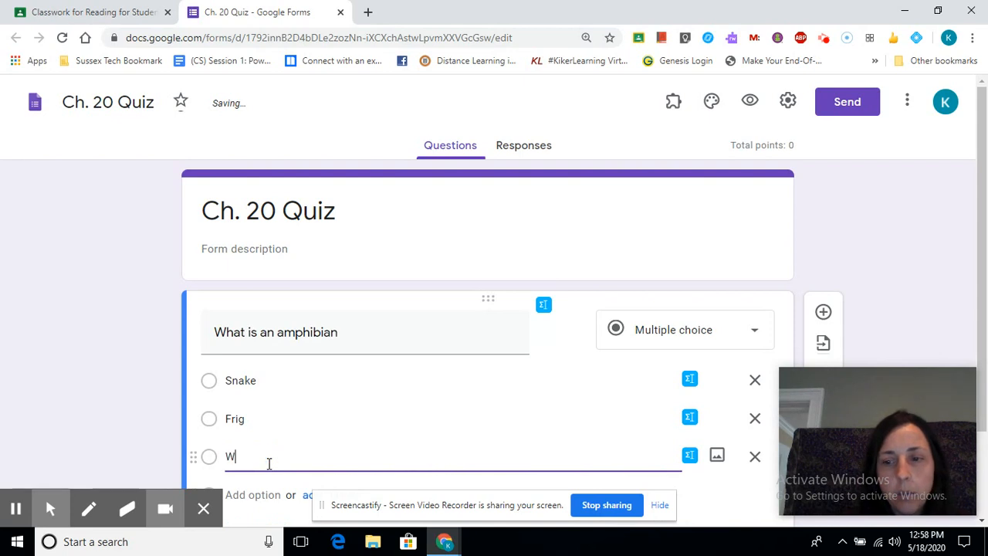
{"action": "type", "text": "hat is"}
{"action": "key", "text": "BackSpace"}
{"action": "key", "text": "BackSpace"}
{"action": "key", "text": "BackSpace"}
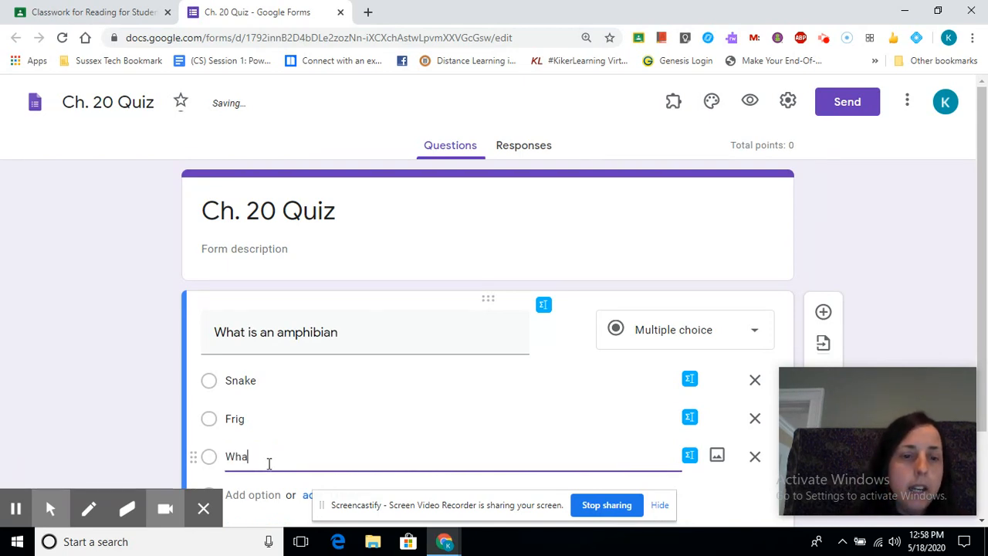
{"action": "type", "text": "le"}
{"action": "left_click", "coordinate": [262, 494]}
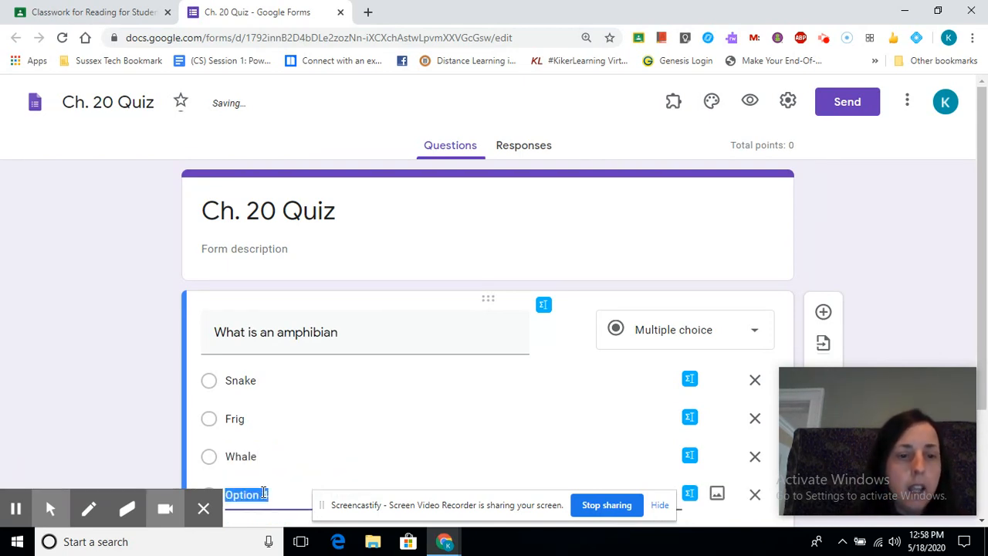
{"action": "type", "text": "Fish"}
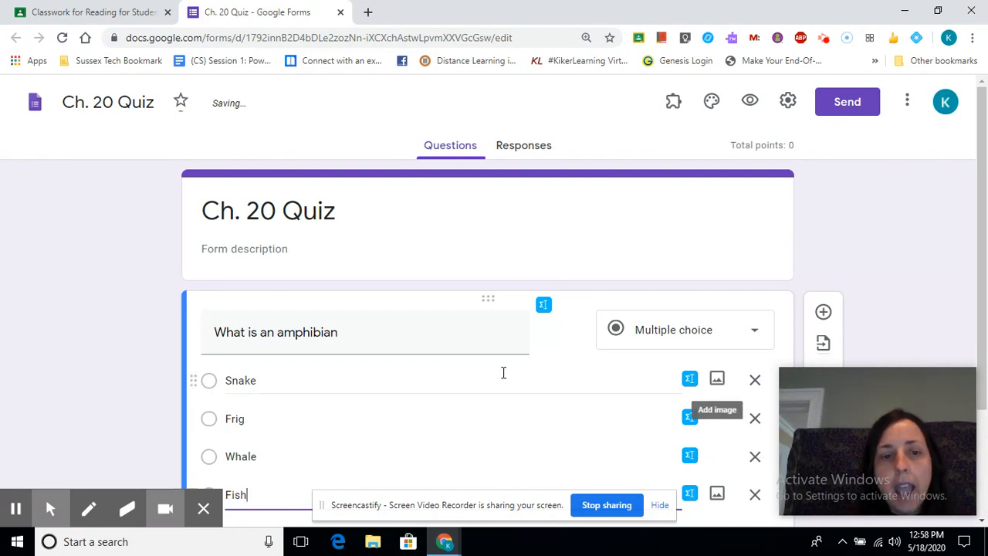
- Search Google images for "snake" and insert the close-up rattlesnake photo under the Snake option
{"action": "left_click", "coordinate": [447, 382]}
{"action": "left_click", "coordinate": [448, 381]}
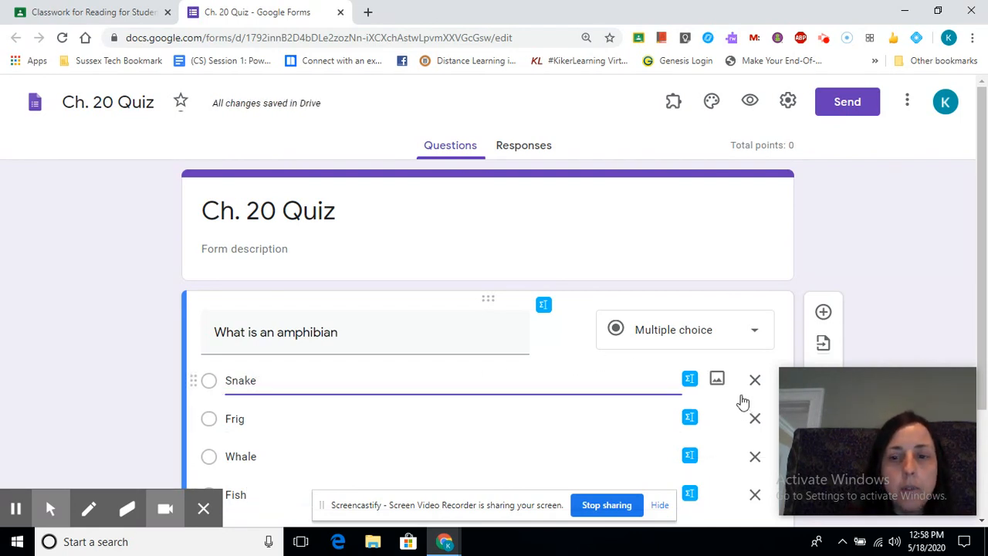
{"action": "left_click", "coordinate": [716, 381]}
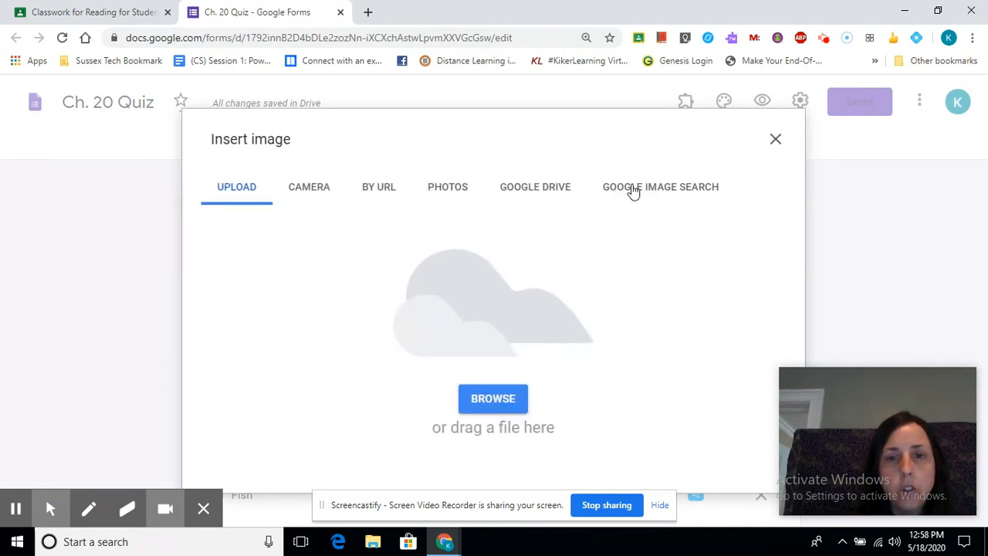
{"action": "left_click", "coordinate": [645, 190]}
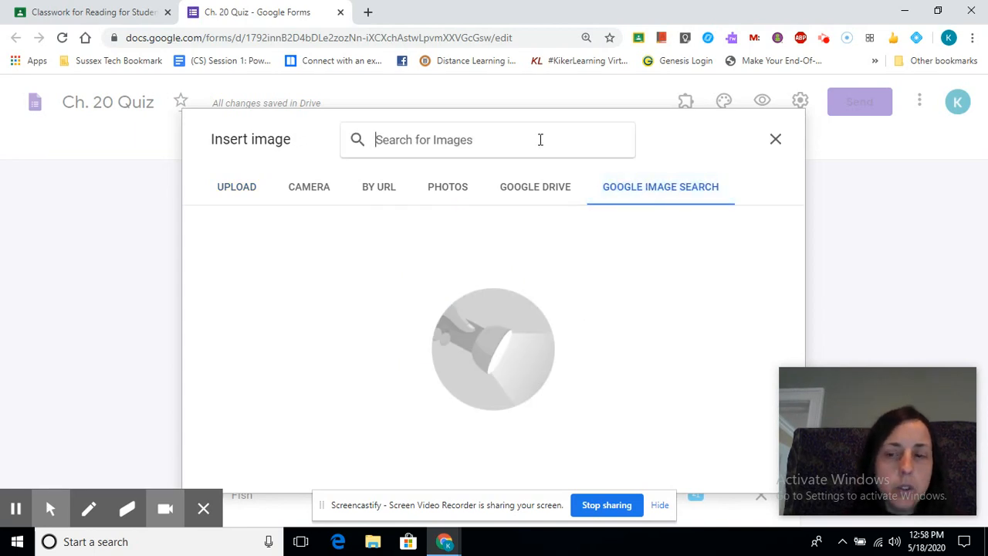
{"action": "type", "text": "snake"}
{"action": "key", "text": "Return"}
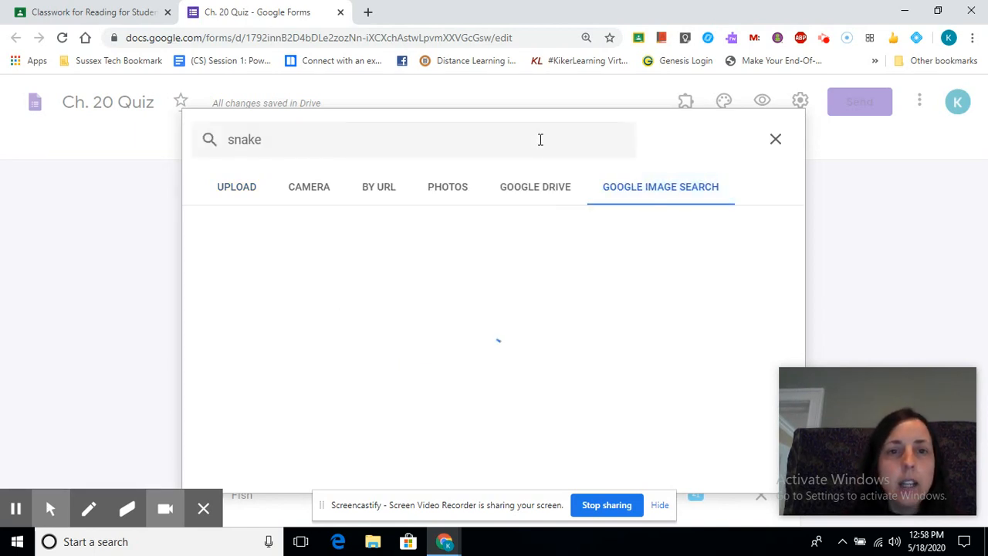
{"action": "left_click", "coordinate": [455, 302]}
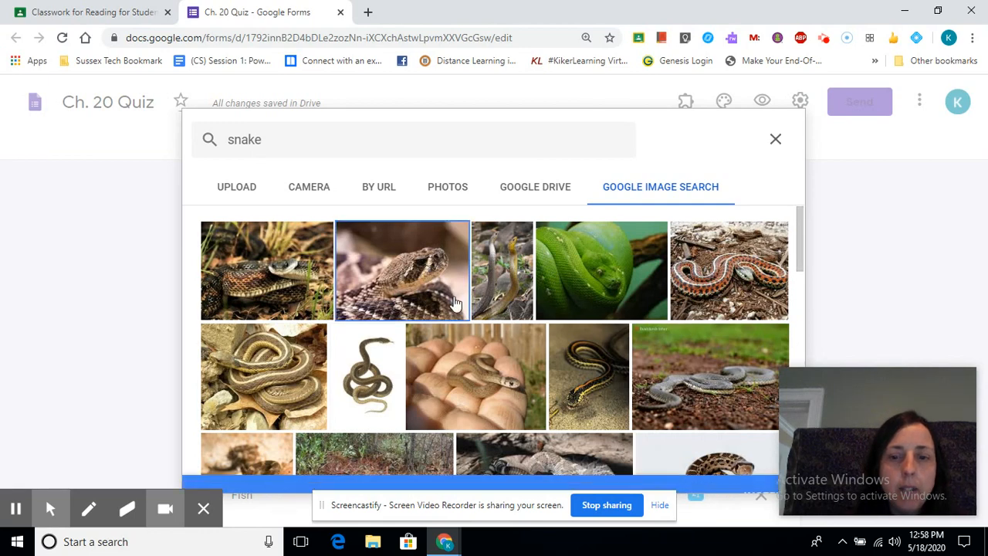
{"action": "left_click", "coordinate": [760, 477]}
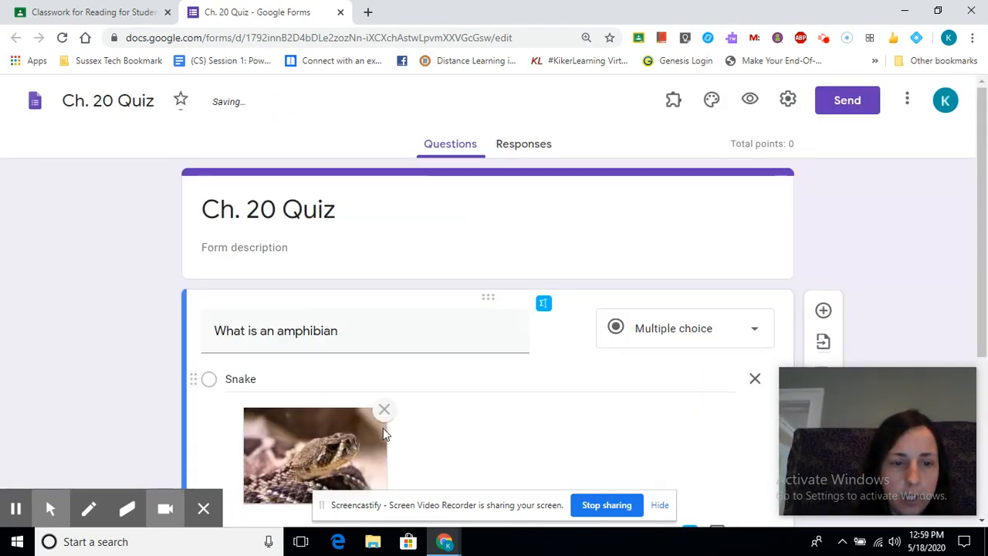
- Correct the second option to "Frog" and insert a photo of a red-eyed frog on a leaf from a Google image search for "frog"
{"action": "left_click", "coordinate": [258, 271]}
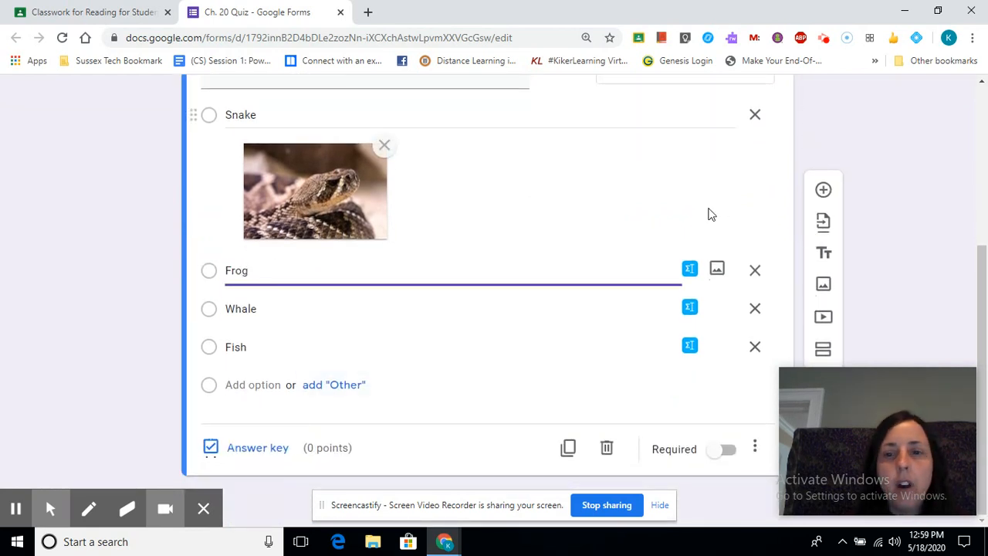
{"action": "left_click", "coordinate": [718, 269]}
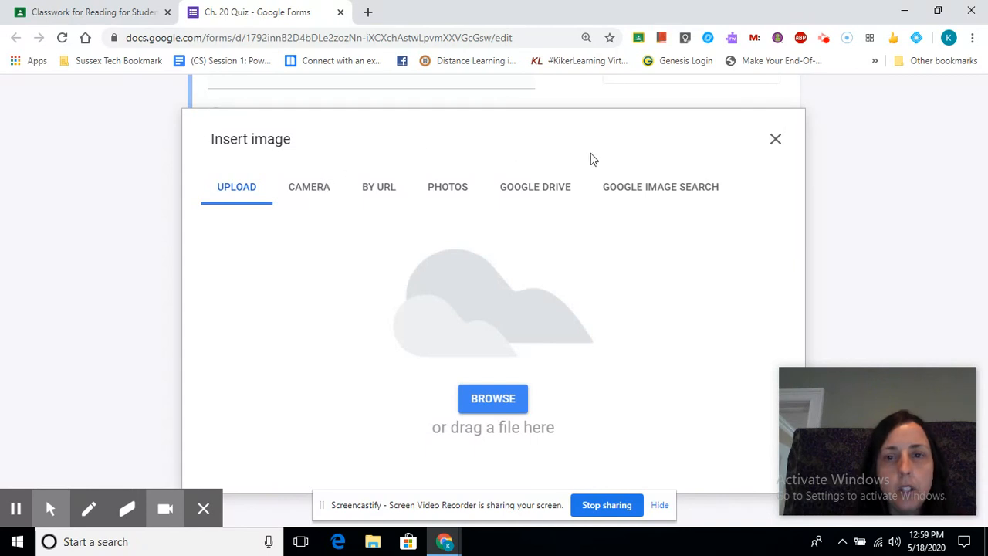
{"action": "left_click", "coordinate": [630, 184]}
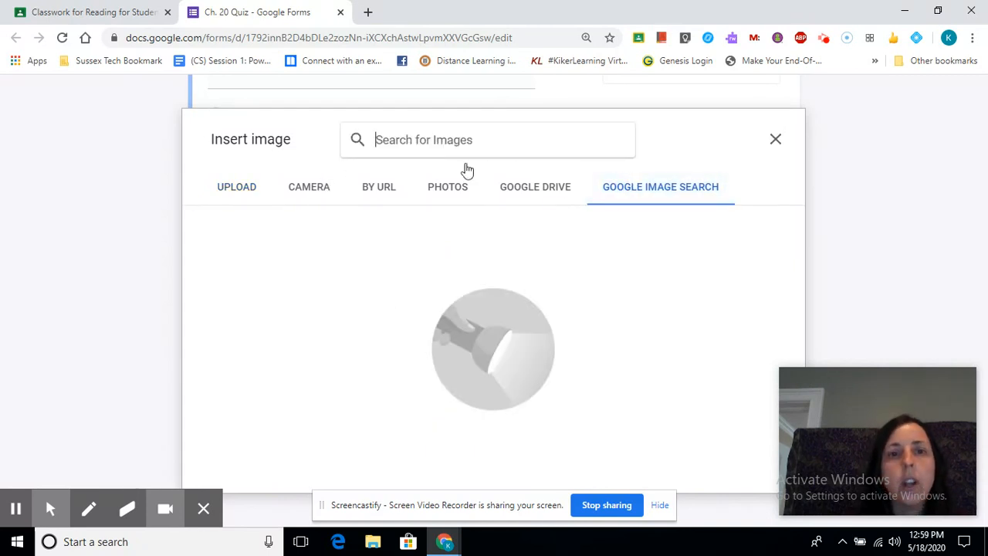
{"action": "type", "text": "forg"}
{"action": "key", "text": "Return"}
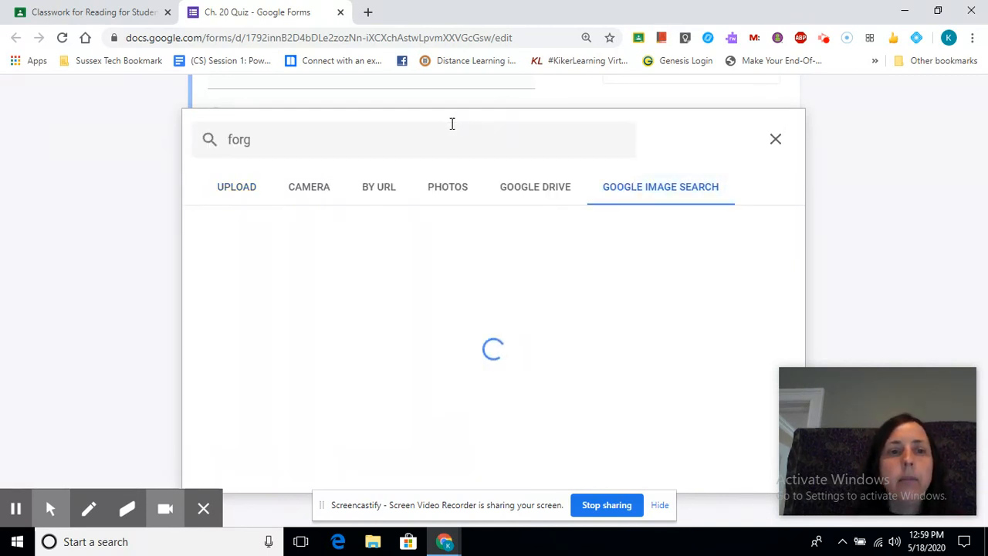
{"action": "left_click", "coordinate": [359, 139]}
{"action": "key", "text": "BackSpace"}
{"action": "key", "text": "BackSpace"}
{"action": "key", "text": "BackSpace"}
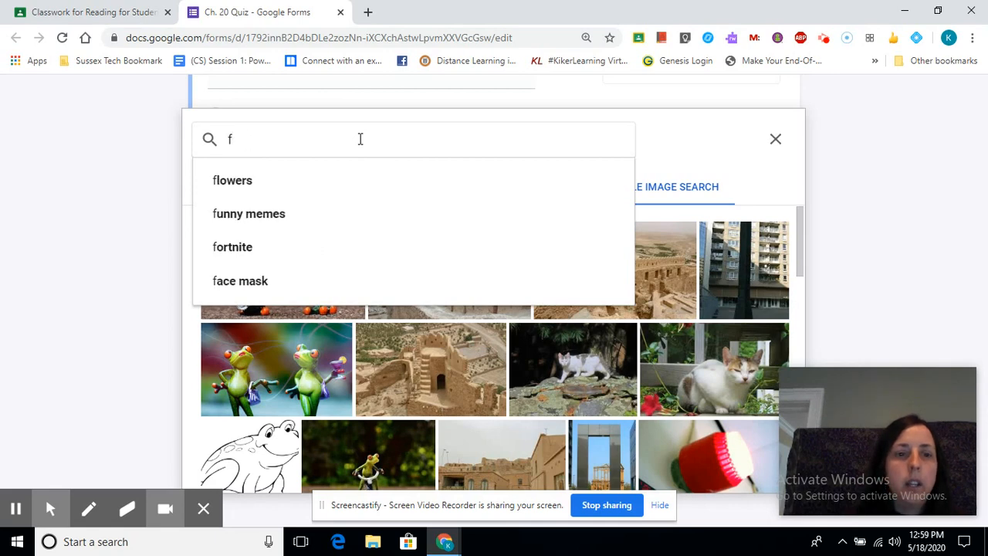
{"action": "type", "text": "rog"}
{"action": "key", "text": "Return"}
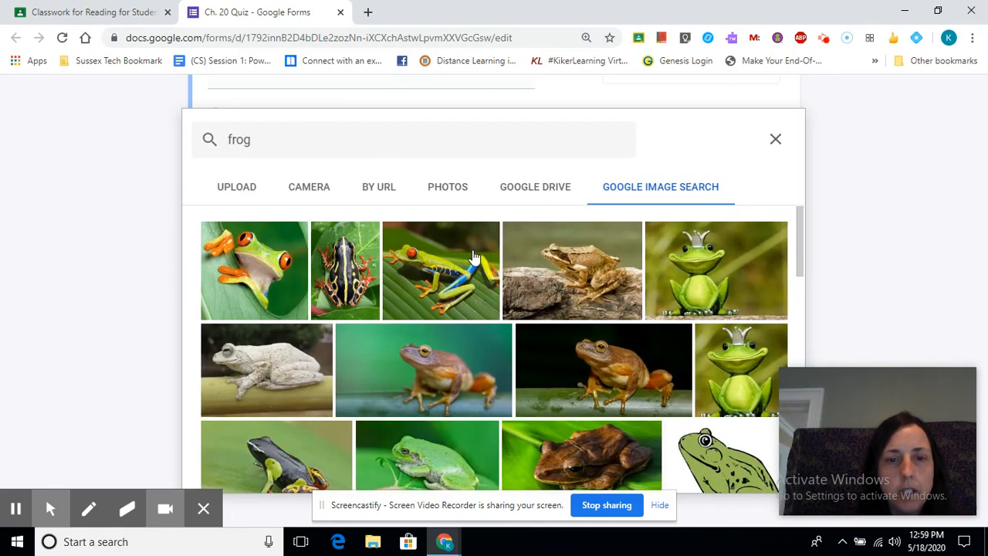
{"action": "left_click", "coordinate": [462, 286]}
{"action": "left_click", "coordinate": [748, 481]}
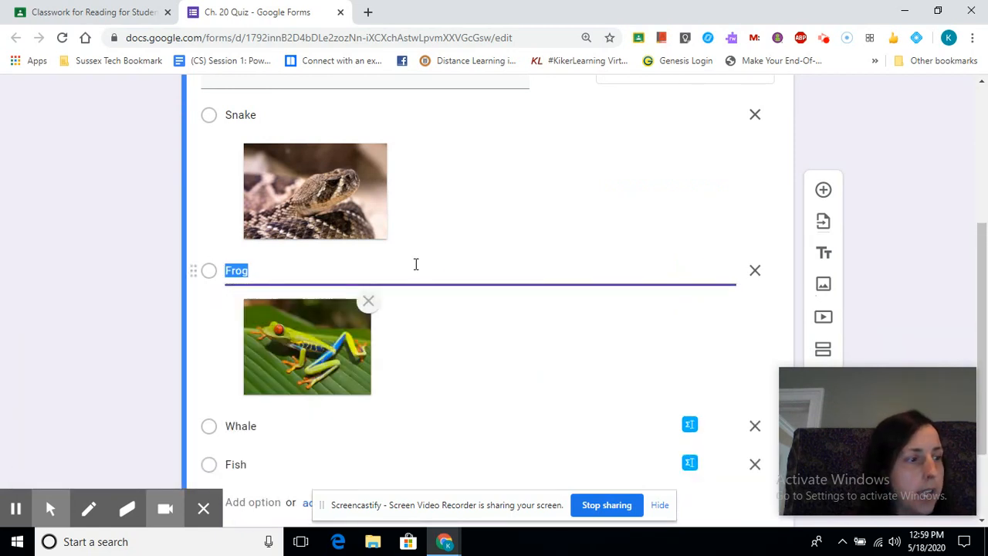
{"action": "scroll", "coordinate": [455, 293], "scroll_direction": "down", "scroll_amount": 2}
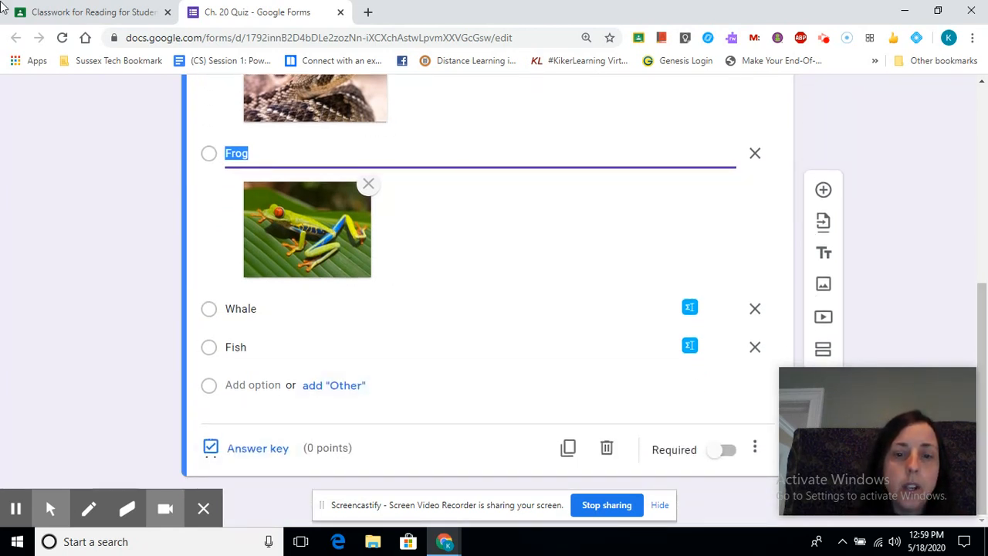
- Mark Frog as the correct answer in the amphibian question's answer key
{"action": "left_click", "coordinate": [258, 448]}
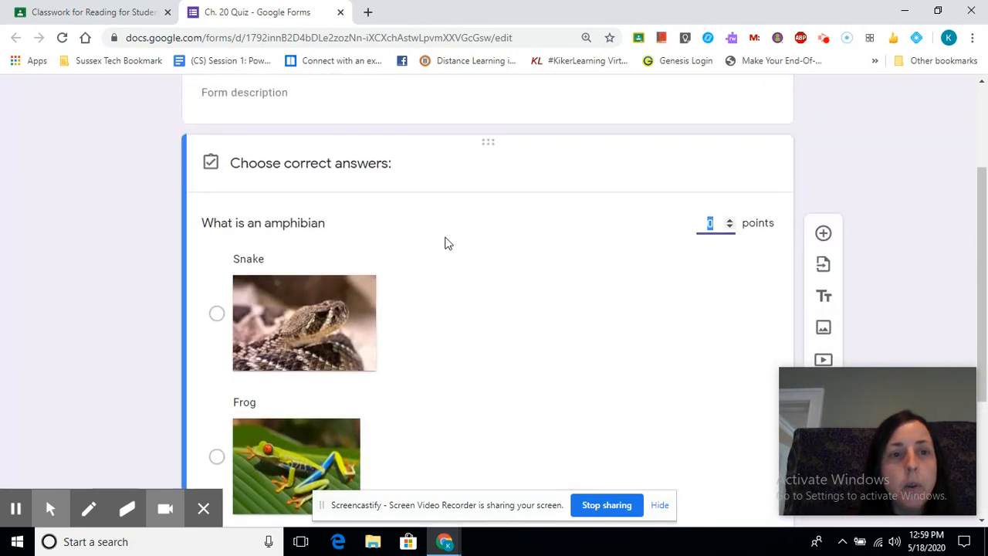
{"action": "scroll", "coordinate": [448, 244], "scroll_direction": "down", "scroll_amount": 2}
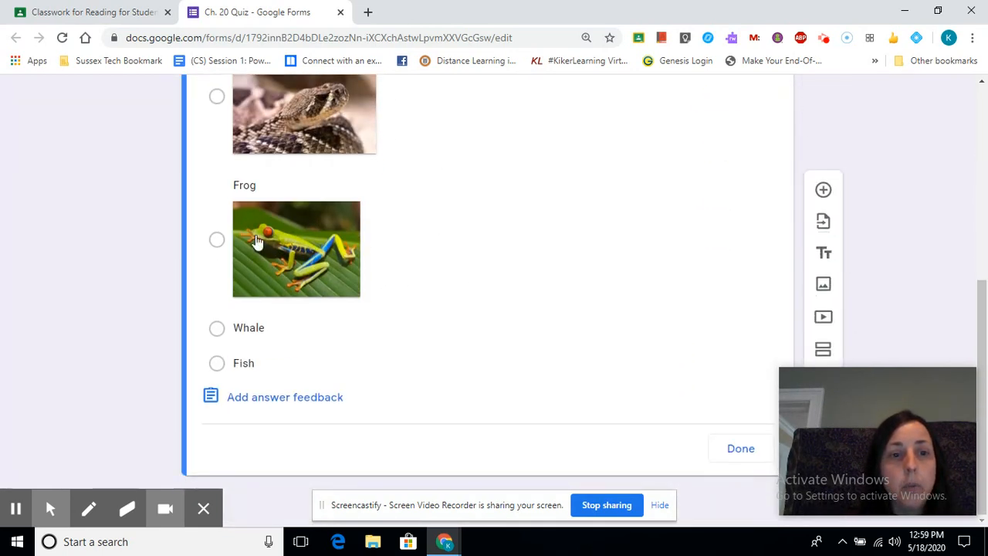
{"action": "left_click", "coordinate": [217, 245]}
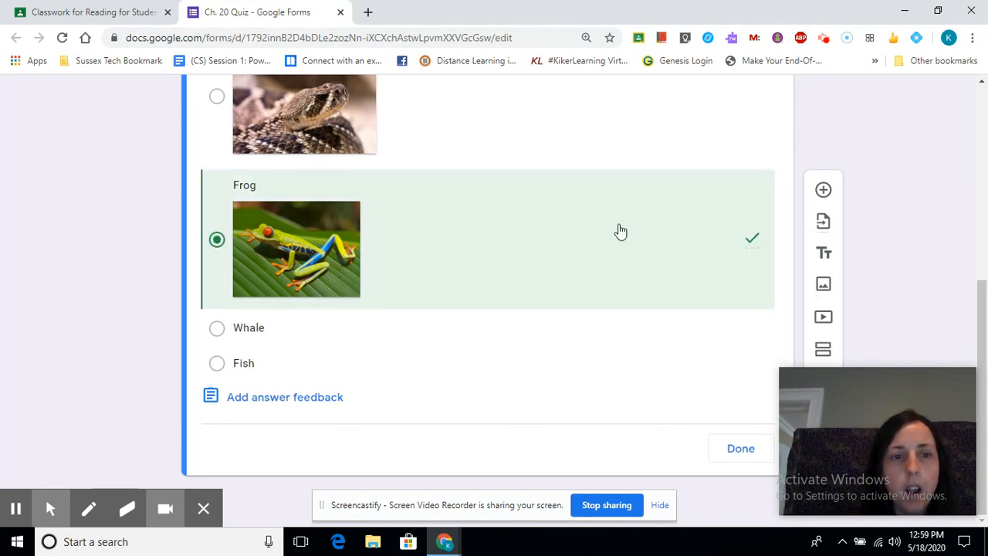
- Set the amphibian question's value to 5 points and make the question required
{"action": "scroll", "coordinate": [677, 220], "scroll_direction": "up", "scroll_amount": 2}
{"action": "left_click", "coordinate": [730, 147]}
{"action": "left_click", "coordinate": [730, 147]}
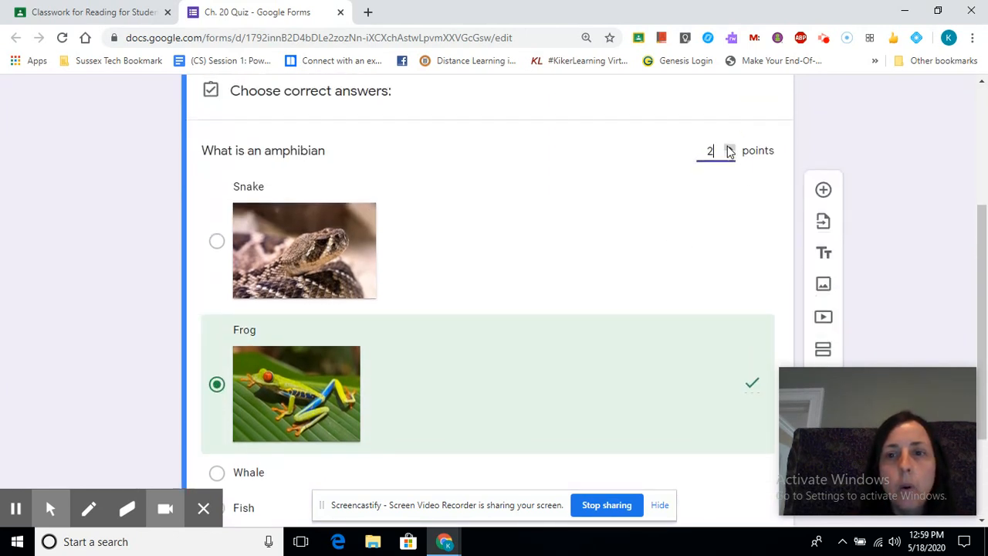
{"action": "left_click", "coordinate": [730, 147]}
{"action": "scroll", "coordinate": [523, 274], "scroll_direction": "down", "scroll_amount": 2}
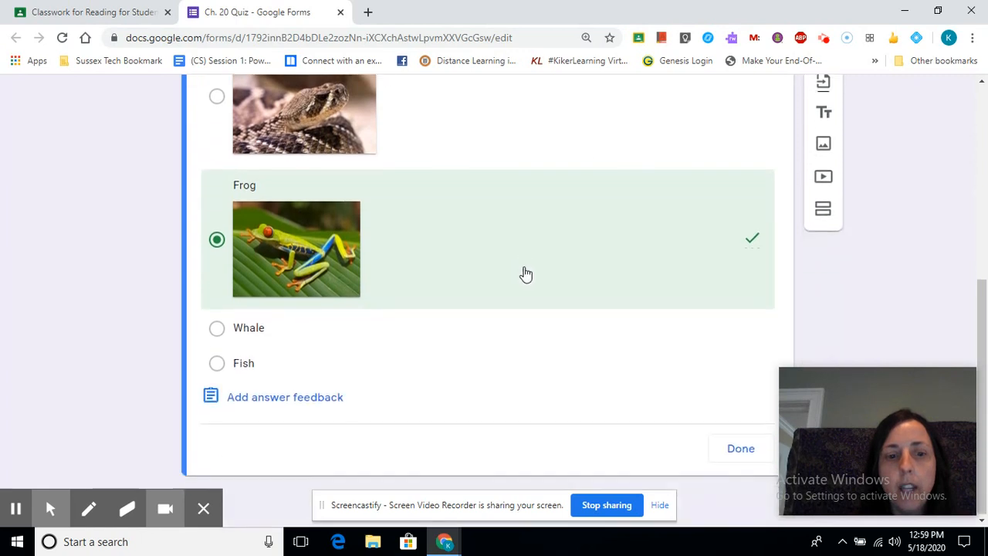
{"action": "left_click", "coordinate": [738, 450]}
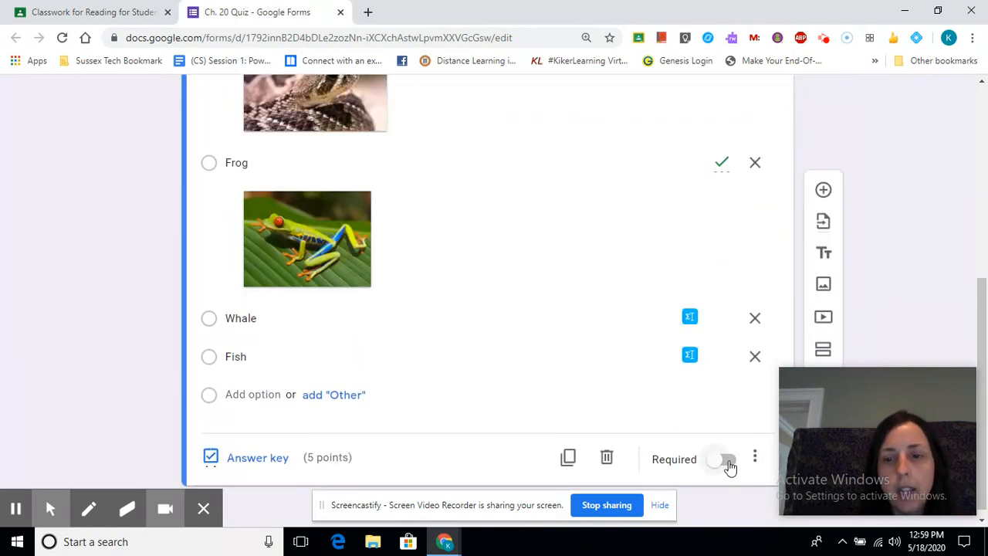
{"action": "left_click", "coordinate": [729, 462]}
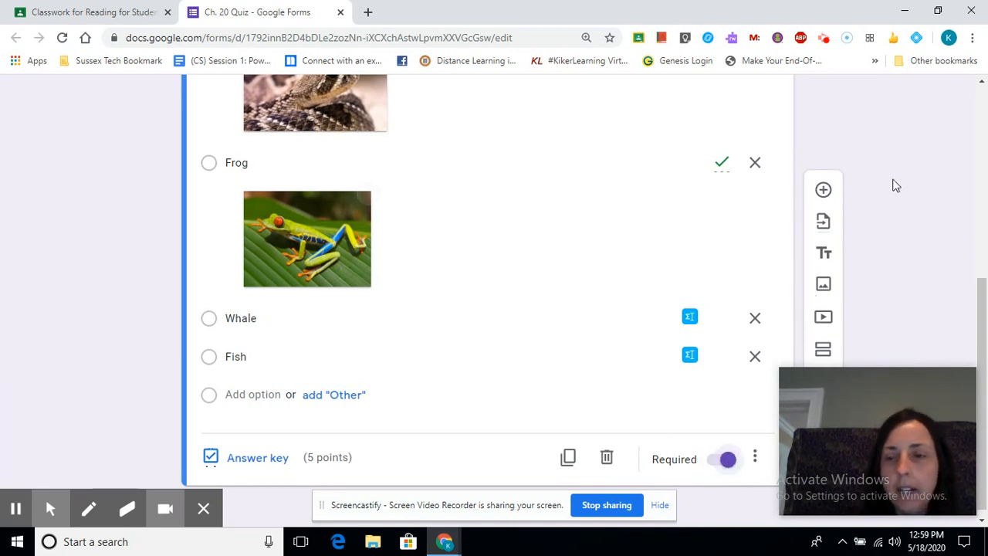
- Add a new question below the amphibian question and set its type to short answer
{"action": "left_click", "coordinate": [824, 191]}
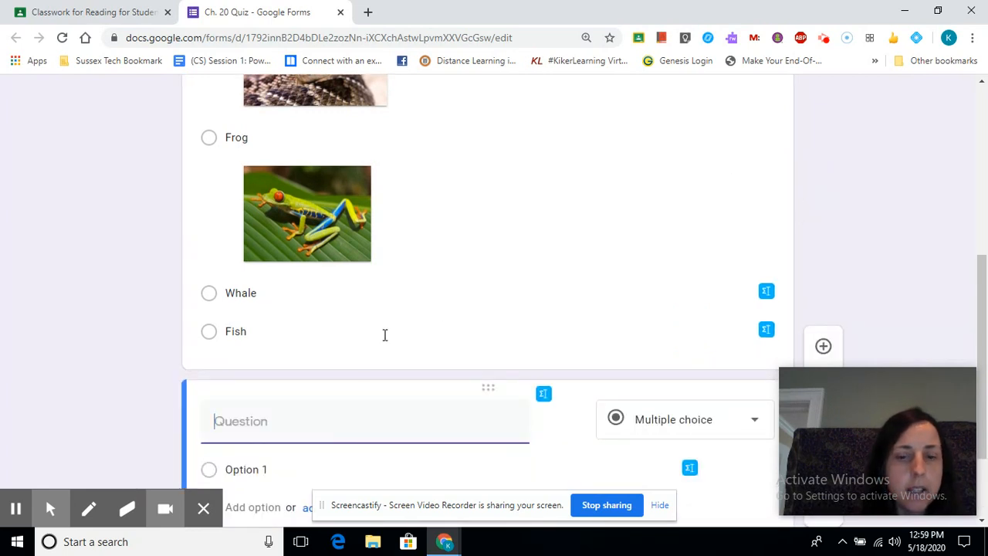
{"action": "left_click", "coordinate": [697, 428]}
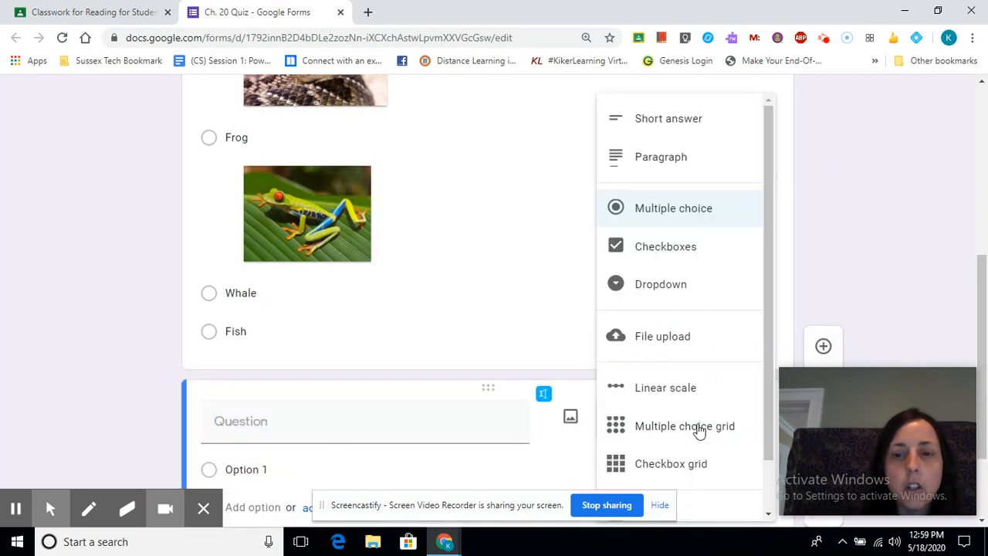
{"action": "left_click", "coordinate": [640, 135]}
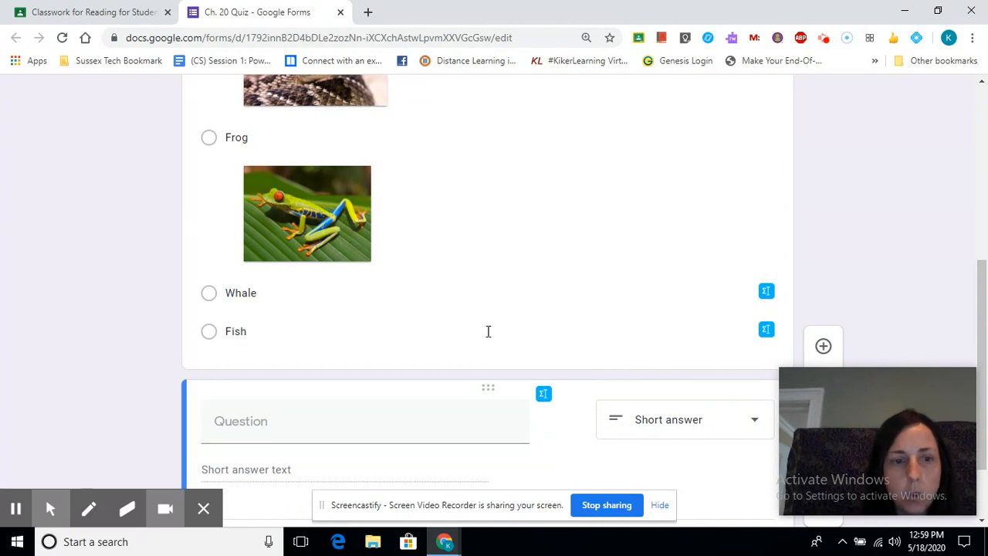
- Enter "What is the tallest mountain in the contiguous US" as the short-answer question's text
{"action": "left_click", "coordinate": [331, 417]}
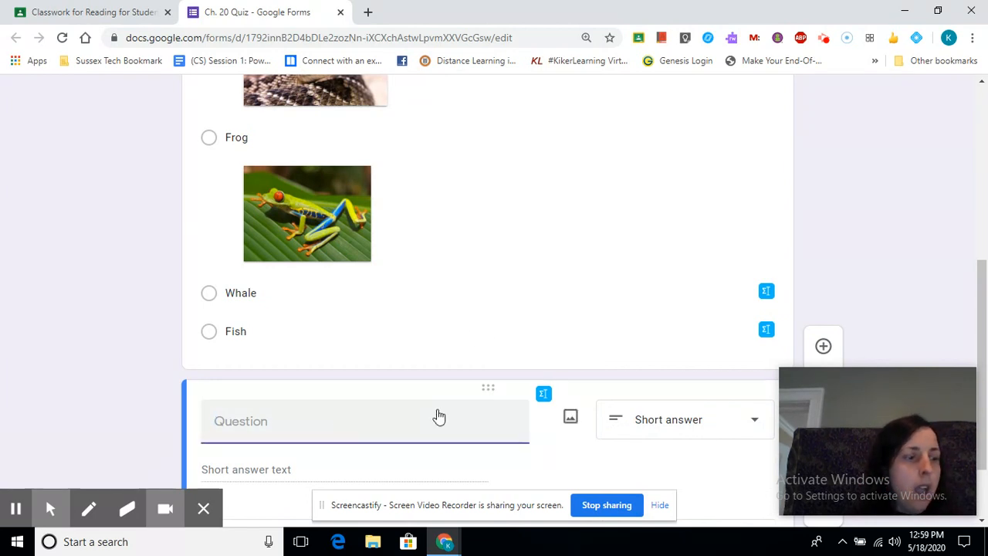
{"action": "type", "text": "What is the talle"}
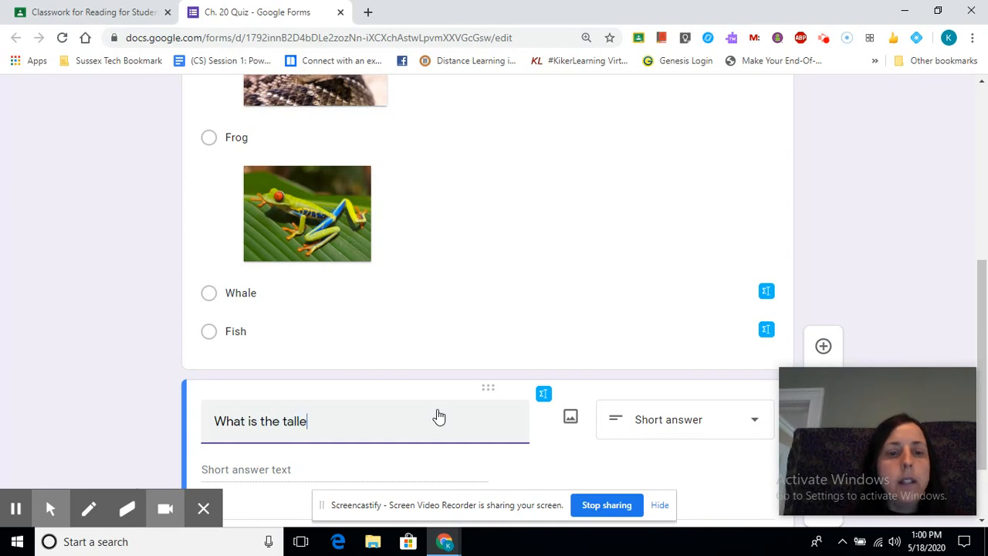
{"action": "type", "text": "st mountin m"}
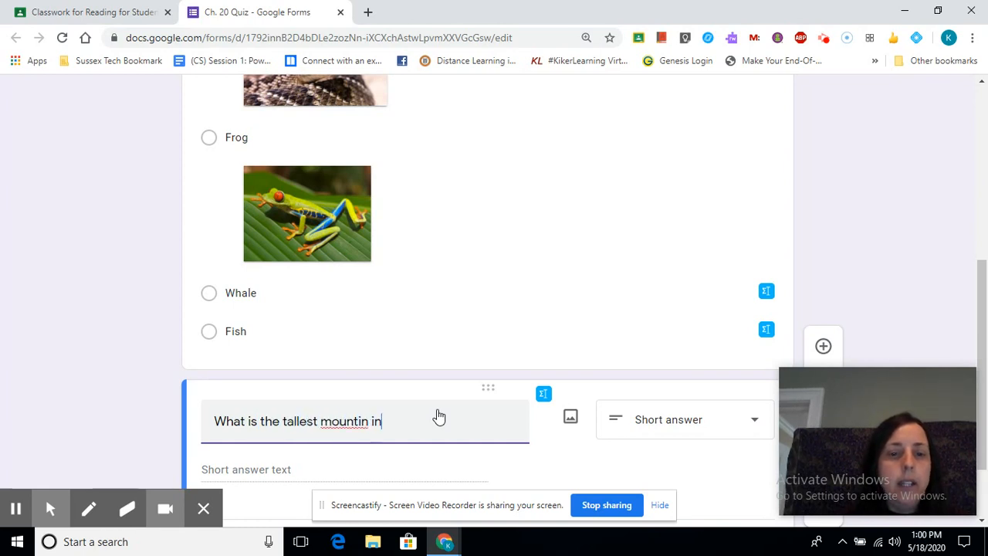
{"action": "key", "text": "BackSpace"}
{"action": "key", "text": "BackSpace"}
{"action": "key", "text": "BackSpace"}
{"action": "key", "text": "BackSpace"}
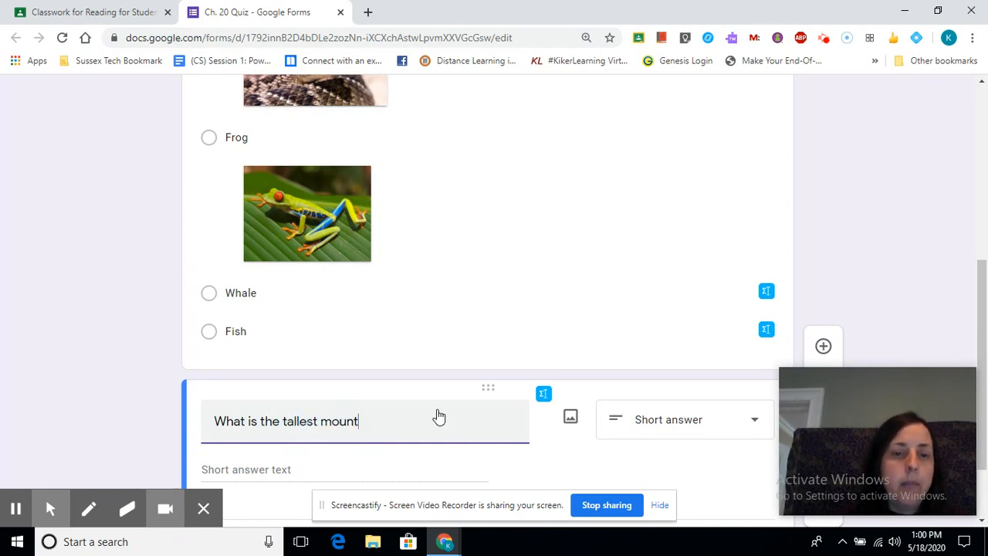
{"action": "type", "text": "ain in the "}
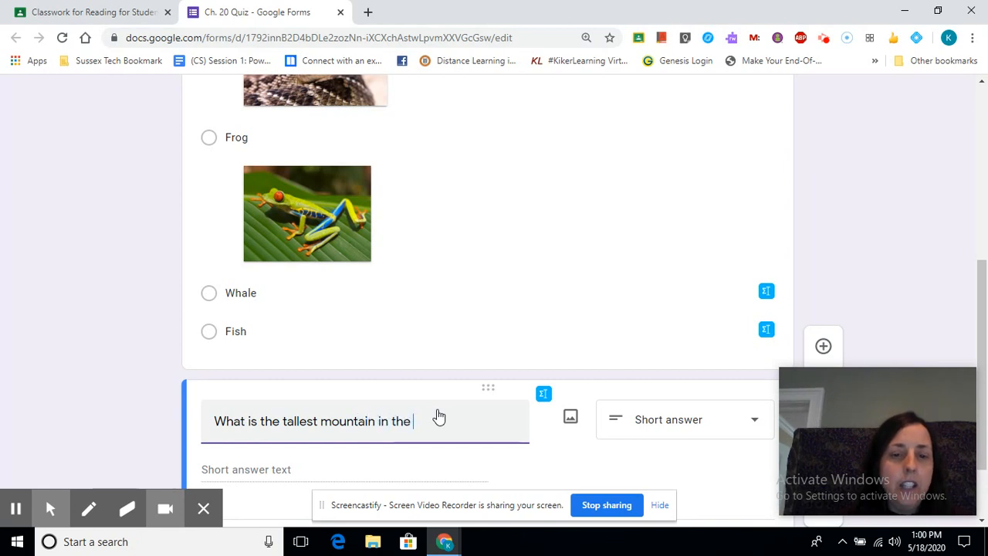
{"action": "type", "text": "con"}
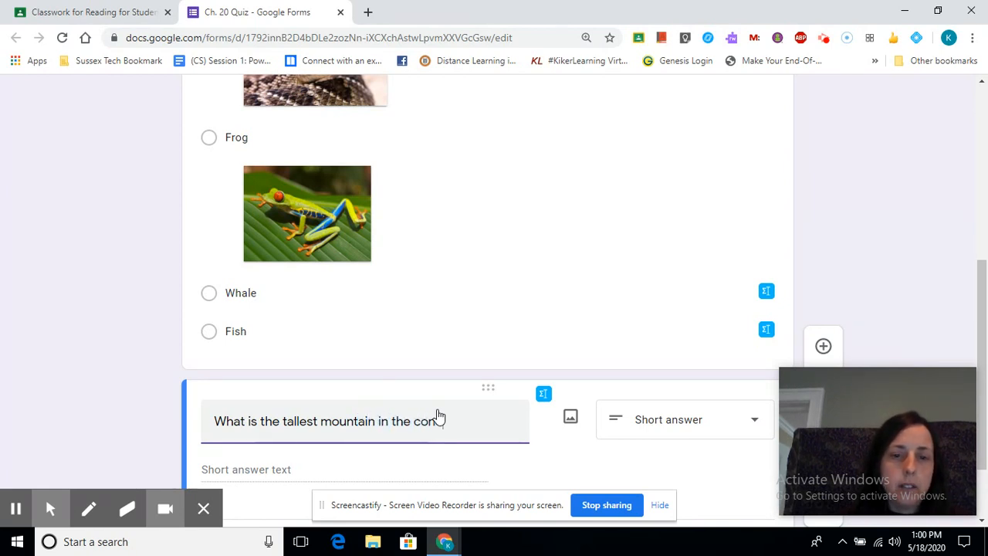
{"action": "type", "text": "tiguous US"}
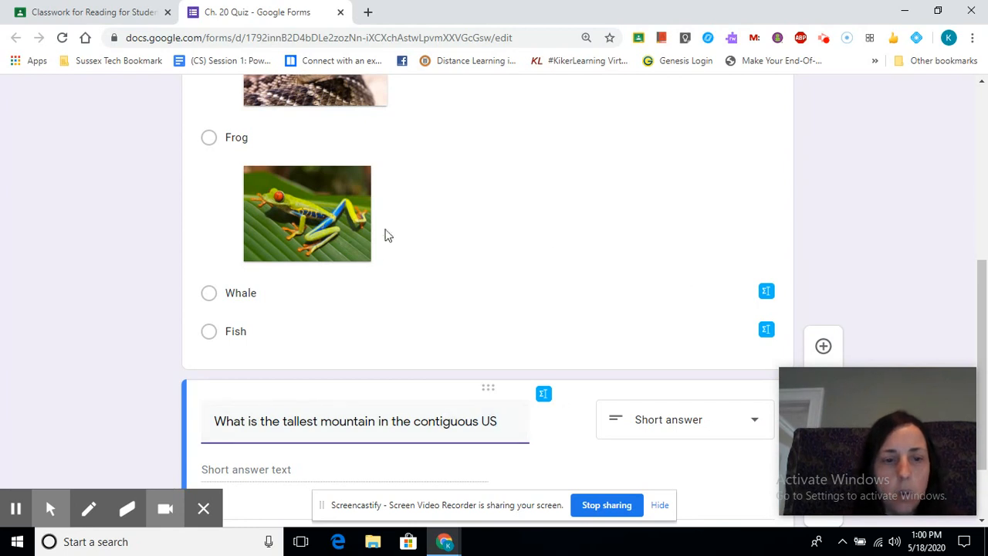
- List "Mount Whitney", "Mt. Whitney" and "Whitney" as correct answers in the mountain question's answer key
{"action": "scroll", "coordinate": [384, 234], "scroll_direction": "down", "scroll_amount": 1}
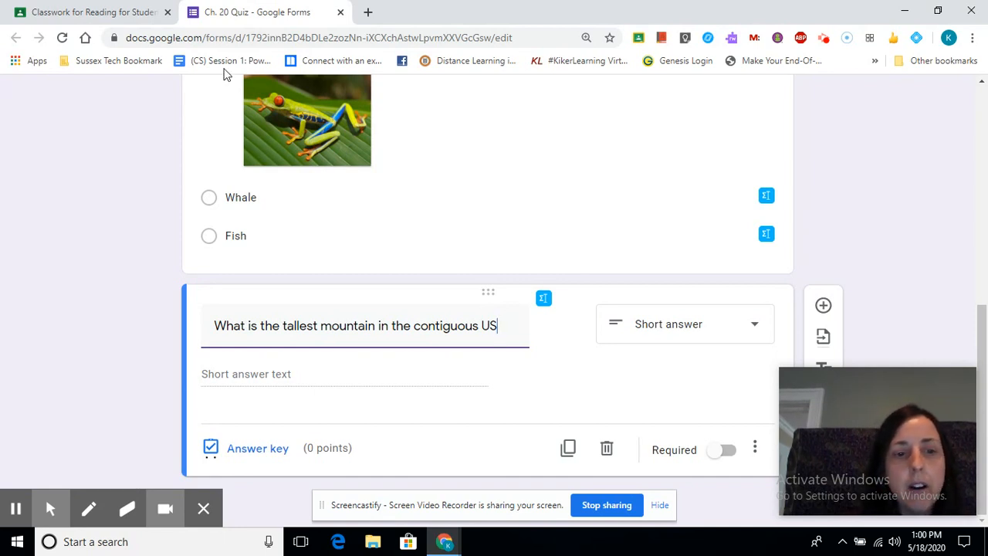
{"action": "left_click", "coordinate": [267, 459]}
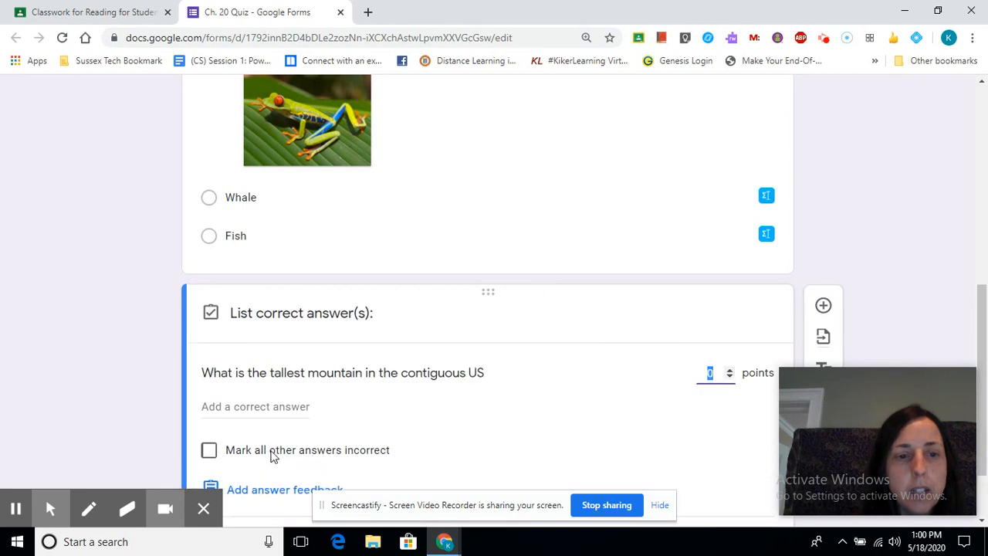
{"action": "left_click", "coordinate": [263, 315]}
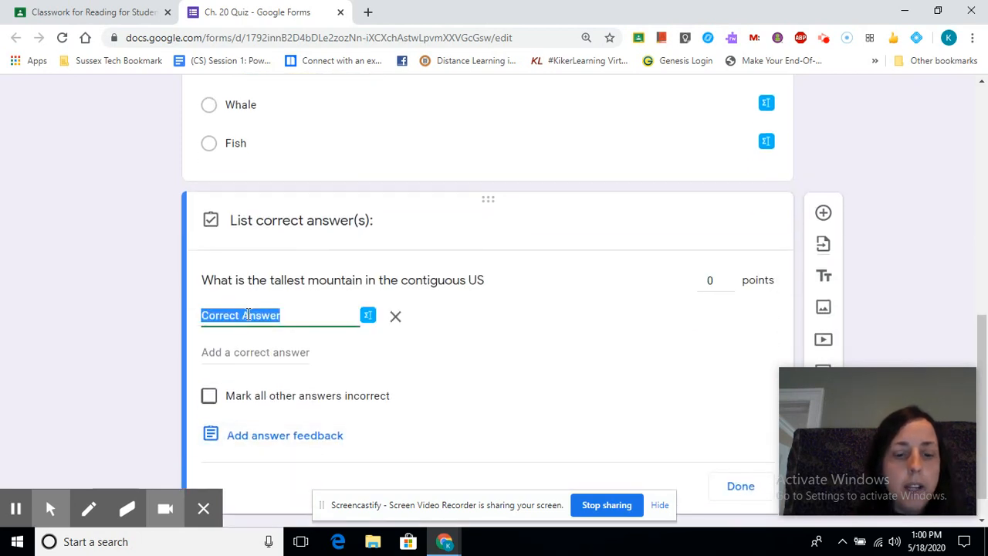
{"action": "type", "text": "MOun"}
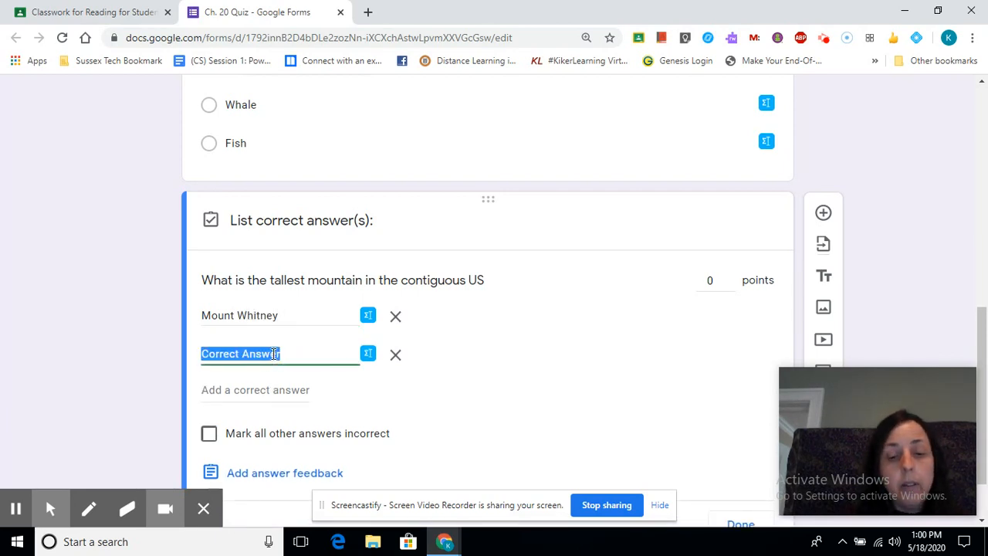
{"action": "type", "text": "Mt. "}
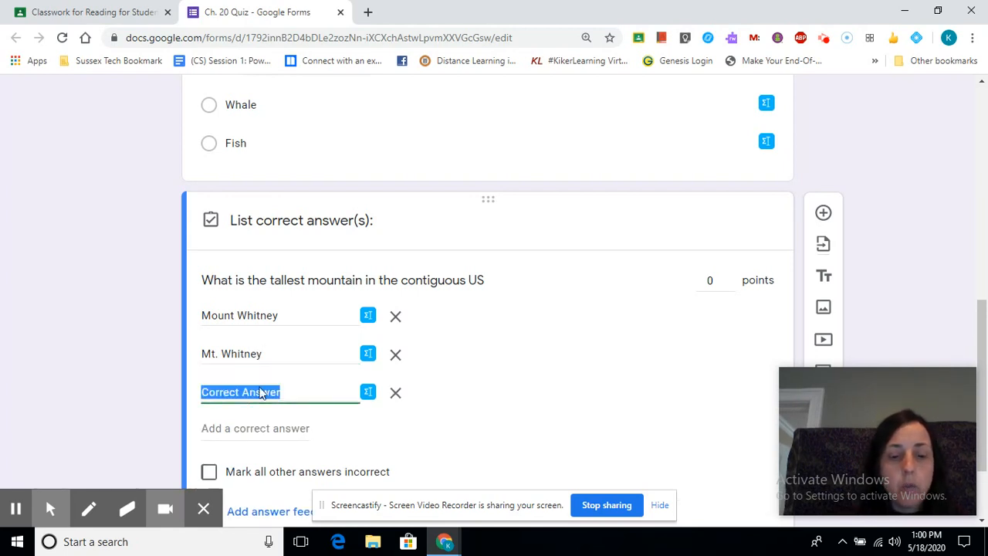
{"action": "type", "text": "Whitney"}
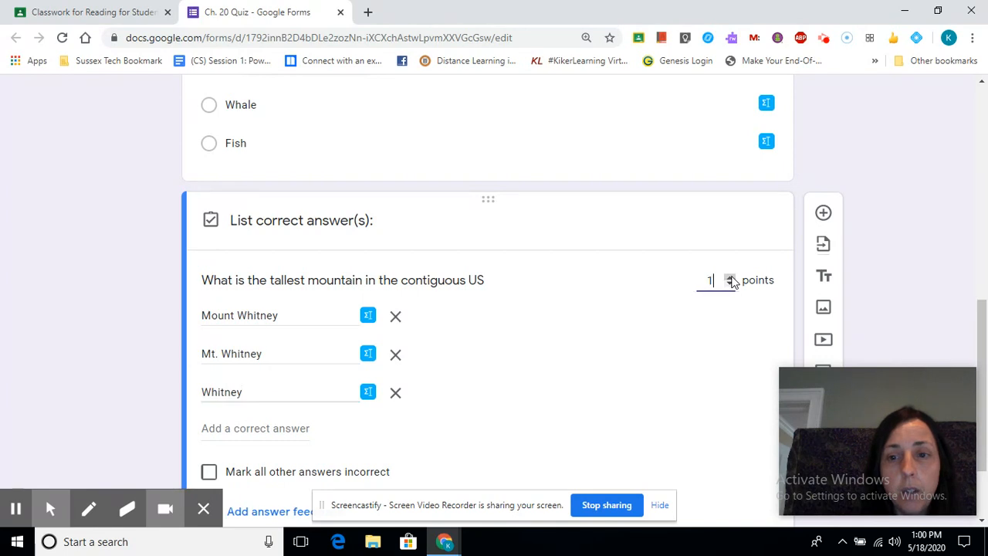
- Complete the mountain question's answer key with a value of 5 points and make the question required
{"action": "scroll", "coordinate": [587, 349], "scroll_direction": "down", "scroll_amount": 2}
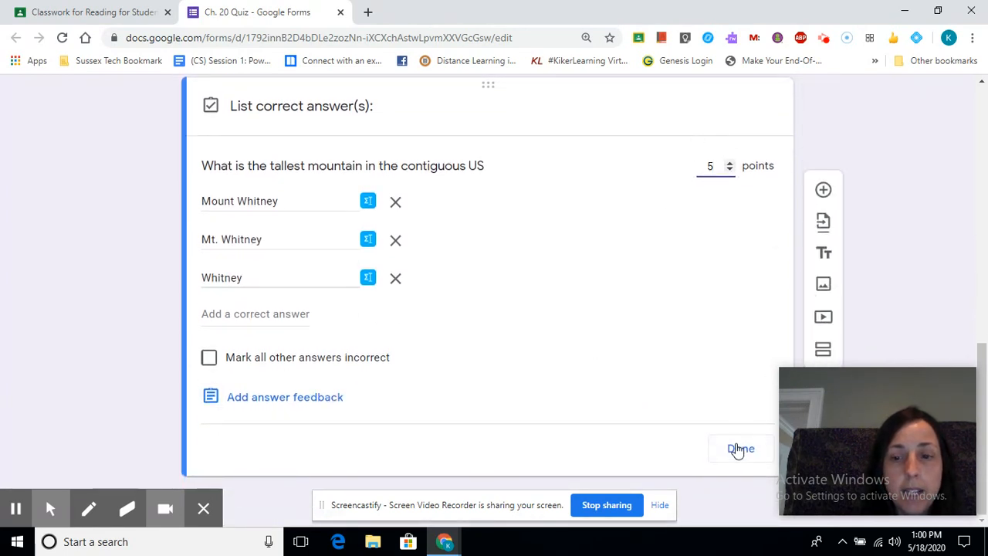
{"action": "left_click", "coordinate": [739, 449]}
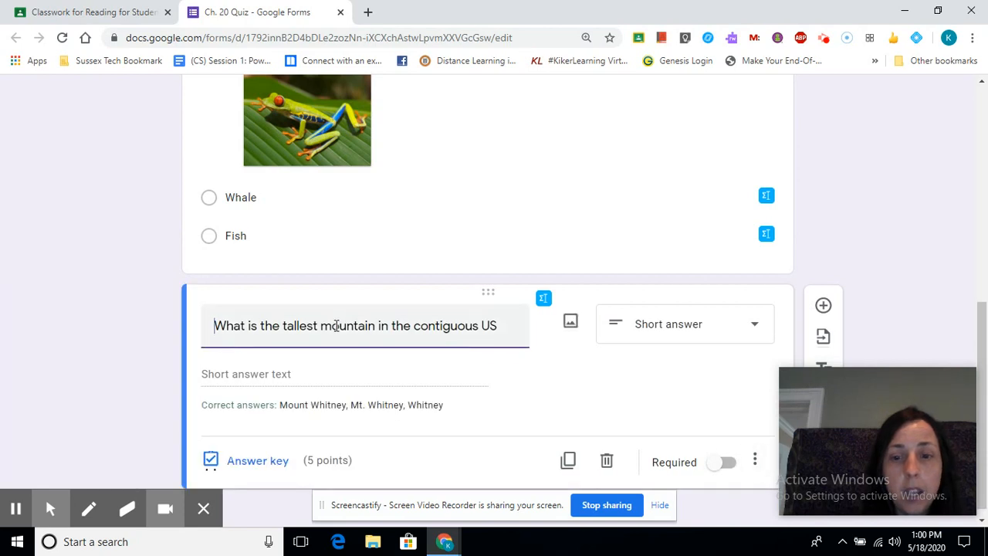
{"action": "left_click", "coordinate": [730, 455]}
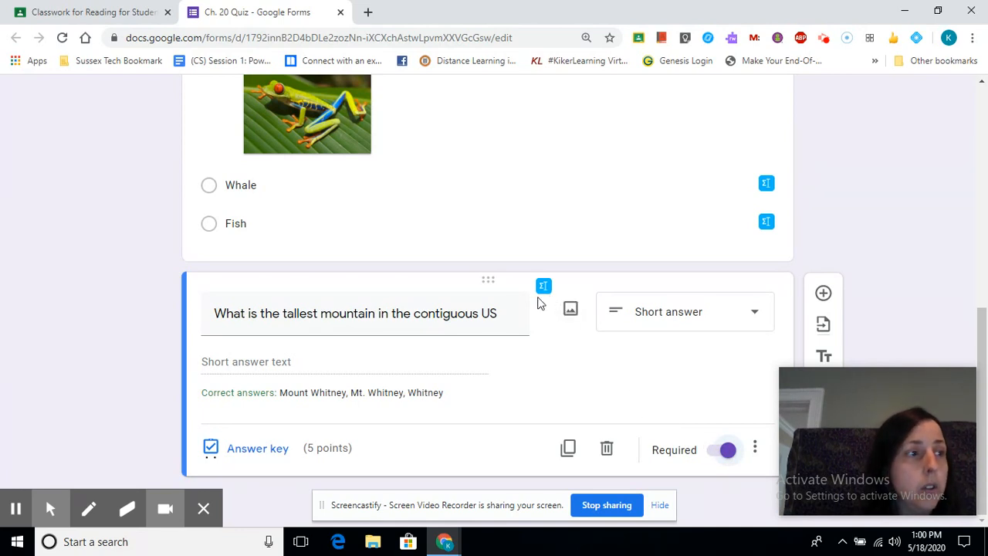
- Return to the Google Classroom quiz assignment and switch grade importing off and back on
{"action": "left_click", "coordinate": [111, 13]}
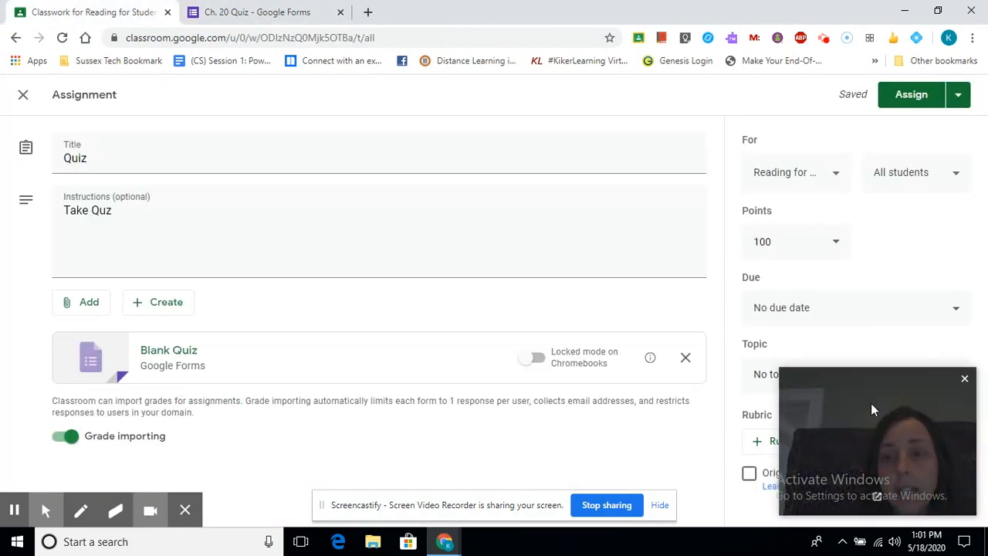
{"action": "left_click_drag", "start_coordinate": [871, 403], "coordinate": [793, 484]}
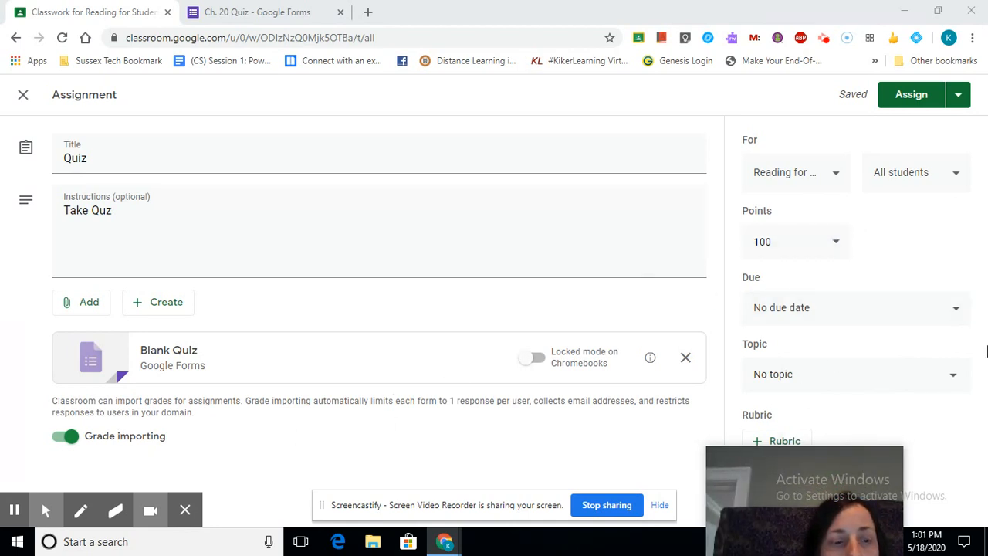
{"action": "left_click", "coordinate": [63, 440]}
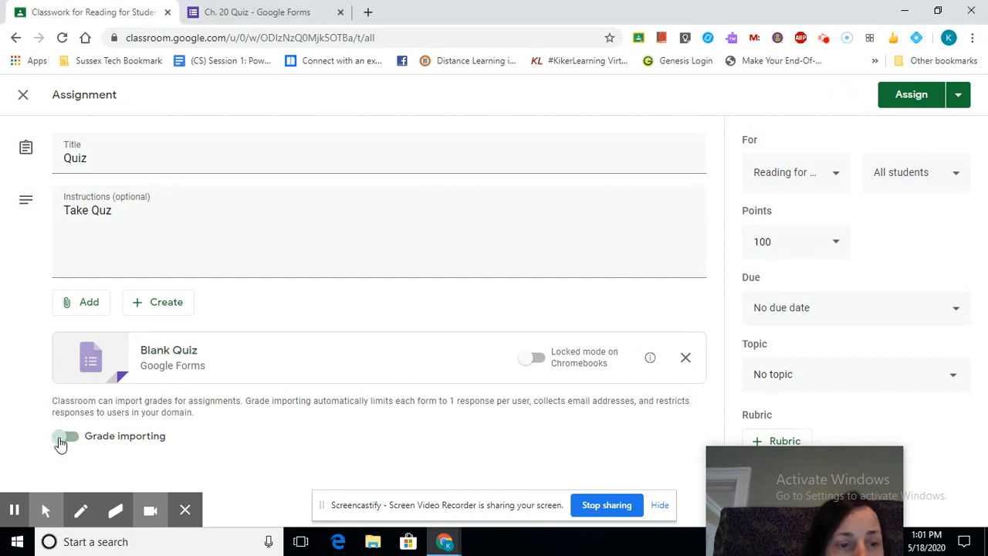
{"action": "left_click", "coordinate": [67, 439]}
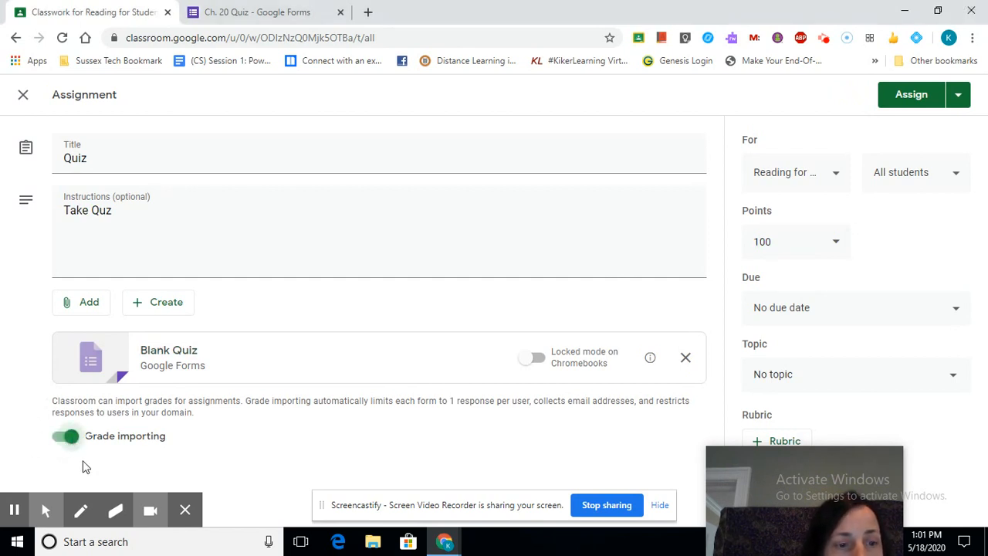
- Set the quiz assignment's points to 10 and open its topic for editing
{"action": "left_click_drag", "start_coordinate": [858, 482], "coordinate": [876, 430]}
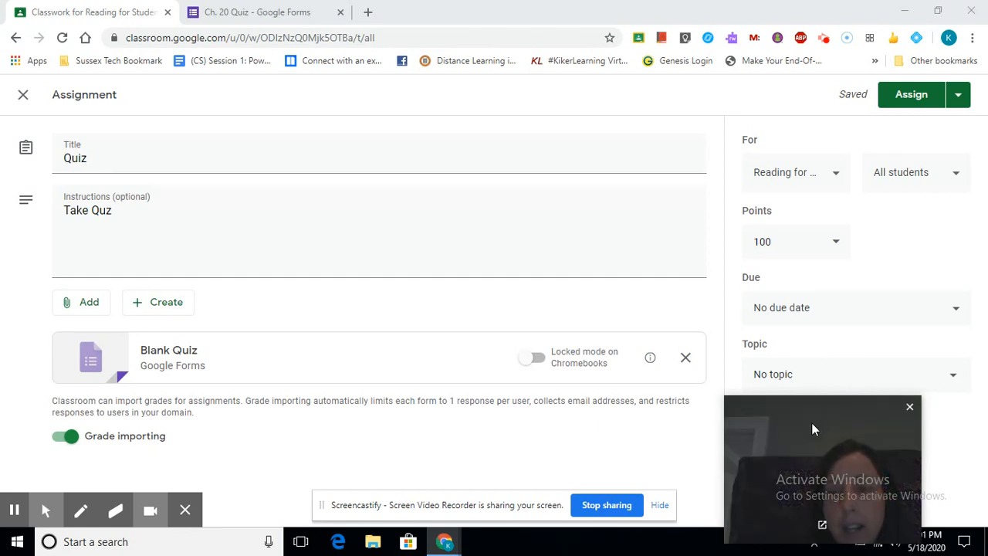
{"action": "left_click_drag", "start_coordinate": [811, 422], "coordinate": [514, 420]}
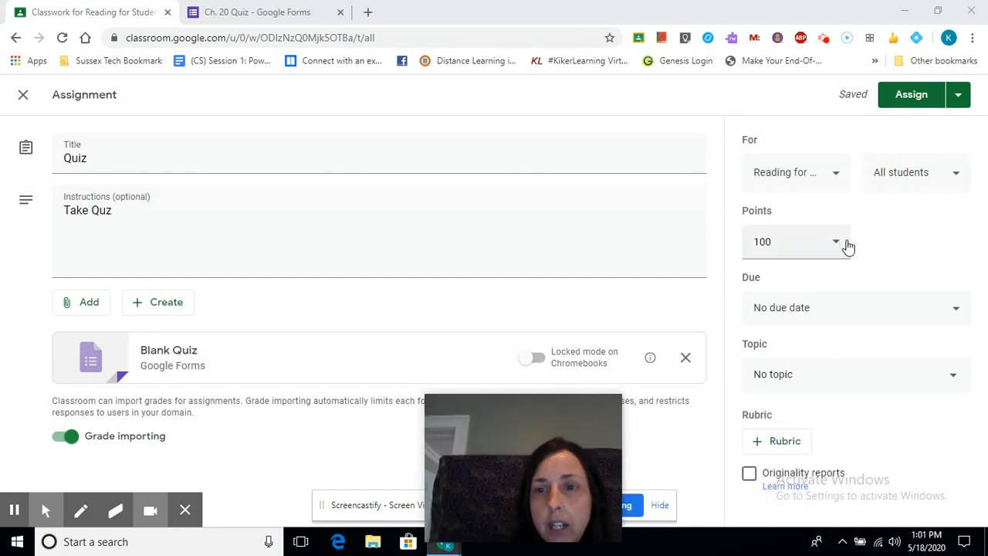
{"action": "left_click", "coordinate": [777, 244]}
{"action": "key", "text": "BackSpace"}
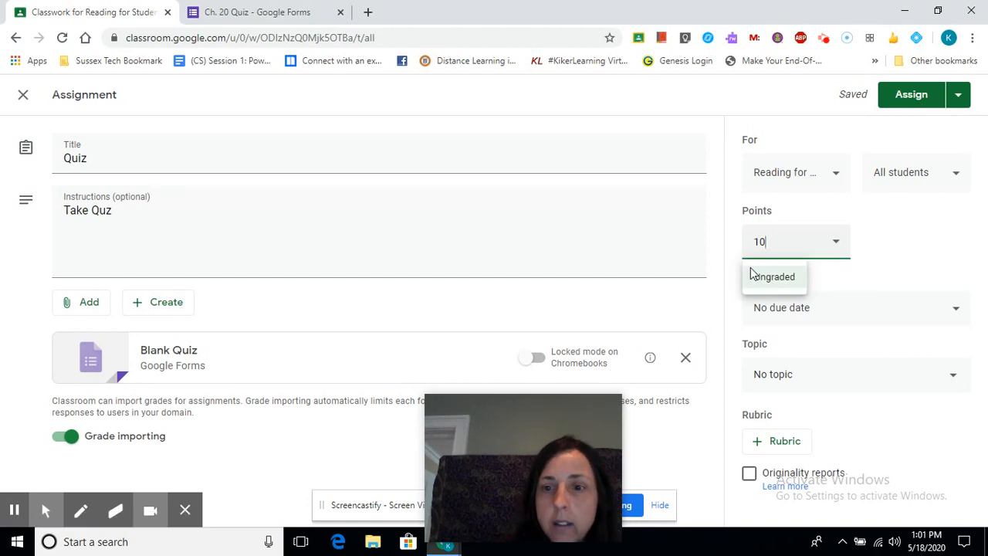
{"action": "left_click", "coordinate": [833, 382]}
{"action": "left_click", "coordinate": [786, 270]}
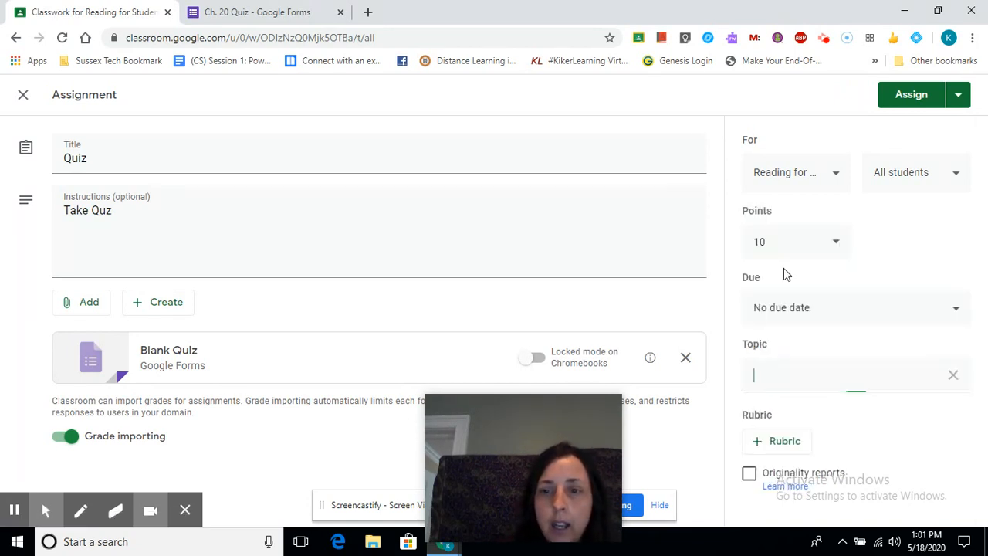
{"action": "key", "text": "BackSpace"}
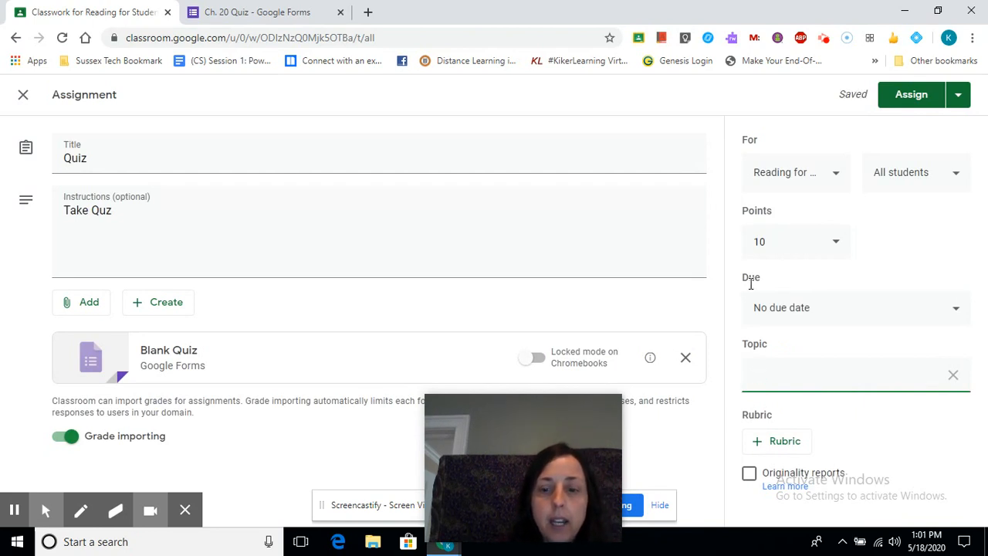
- Enter "May 15 Quiz" as the assignment's topic and assign the quiz to all students
{"action": "key", "text": "BackSpace"}
{"action": "type", "text": "Ma"}
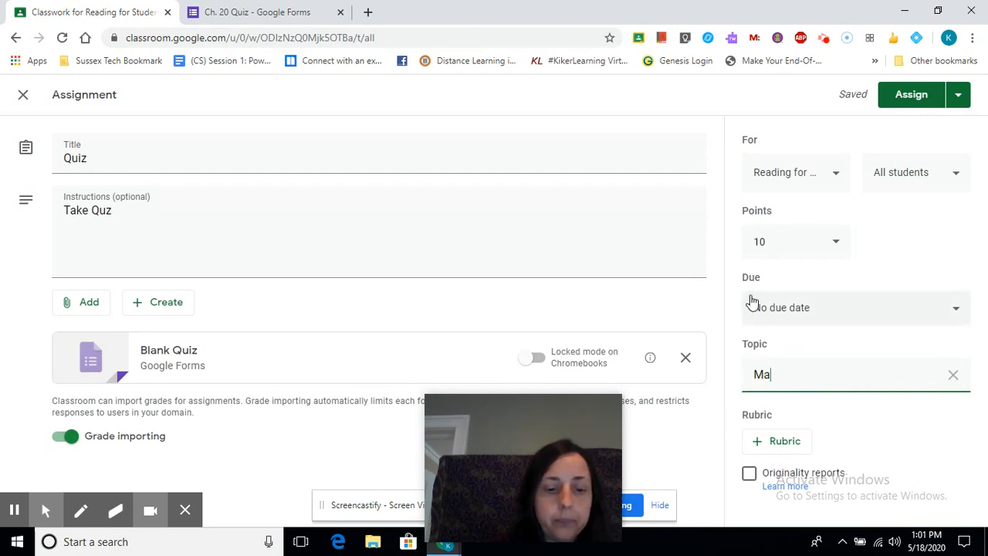
{"action": "type", "text": "y 15 "}
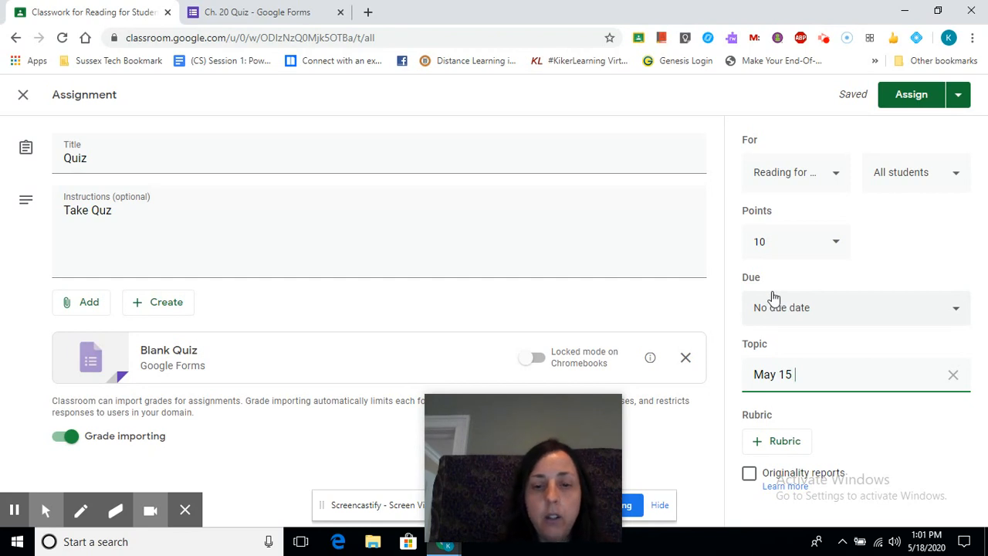
{"action": "type", "text": "Quiz"}
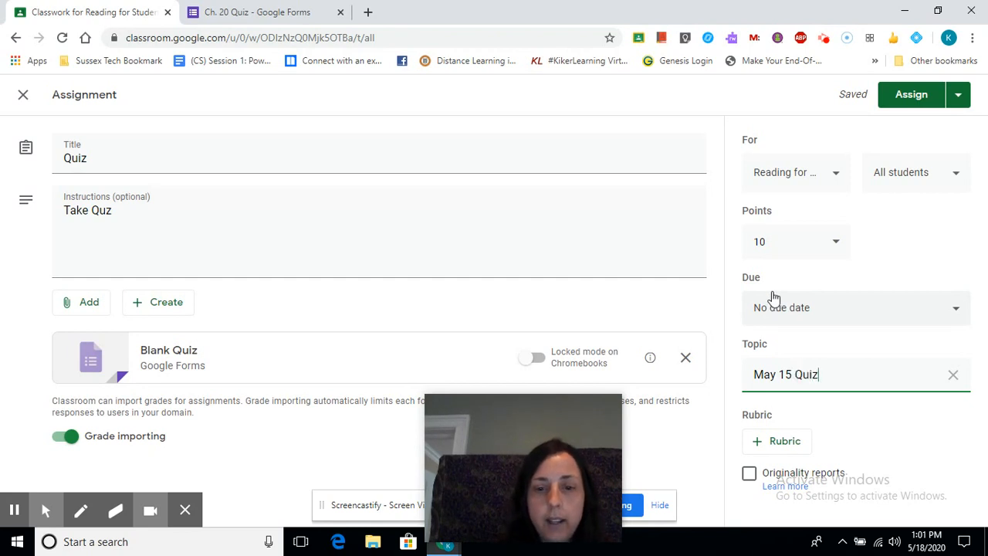
{"action": "left_click", "coordinate": [917, 98]}
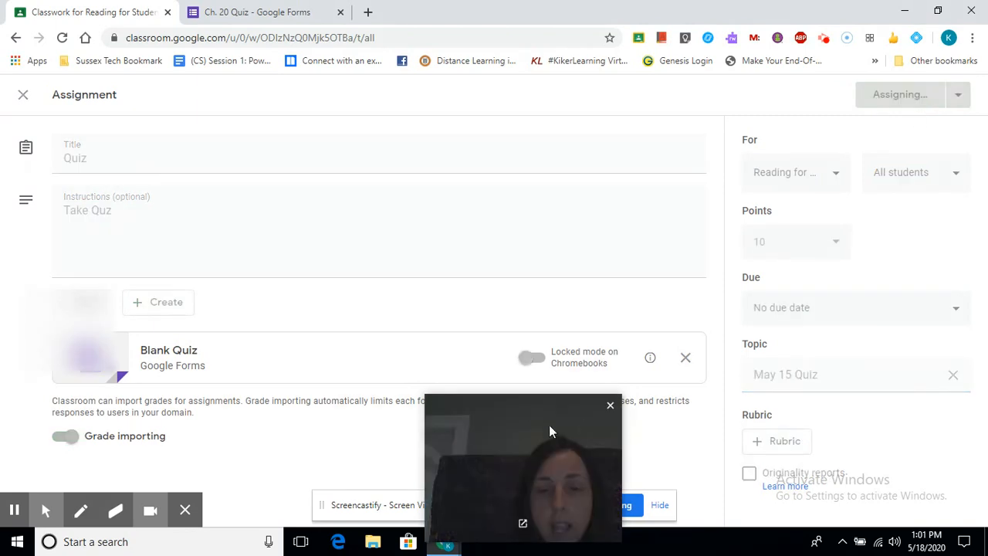
{"action": "left_click_drag", "start_coordinate": [528, 415], "coordinate": [946, 409]}
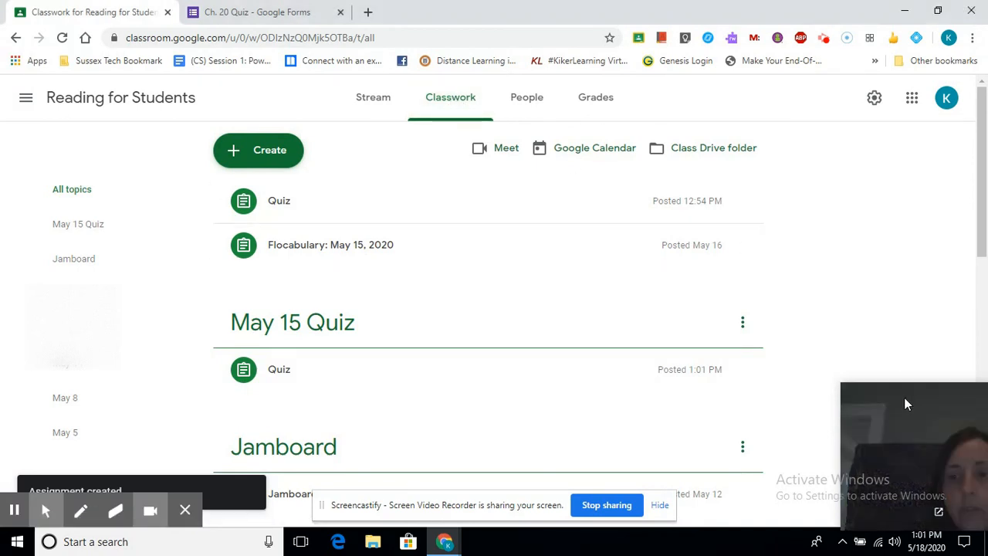
{"action": "left_click_drag", "start_coordinate": [904, 402], "coordinate": [847, 379]}
- Switch Classroom to the test student account and open the Reading for Students class
{"action": "left_click", "coordinate": [946, 98]}
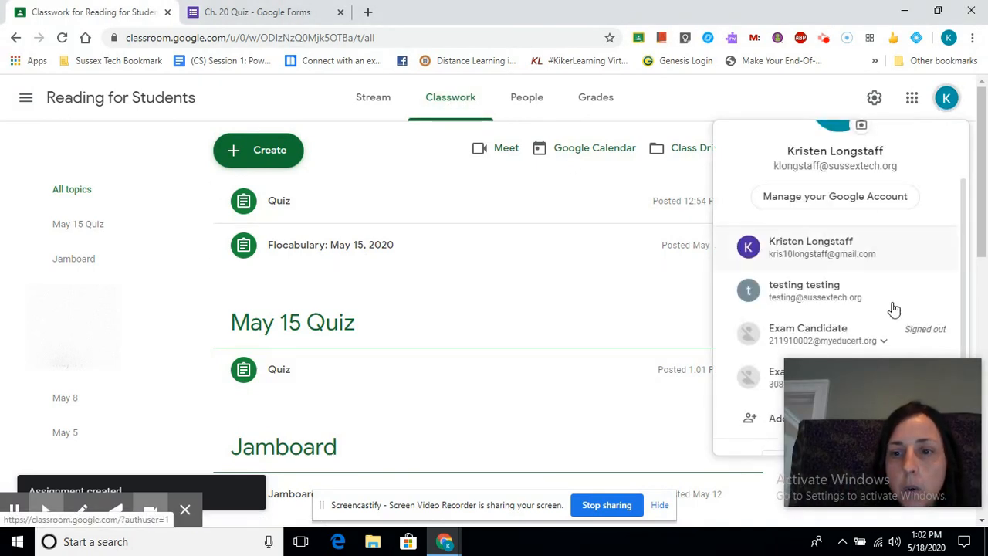
{"action": "scroll", "coordinate": [815, 332], "scroll_direction": "down", "scroll_amount": 1}
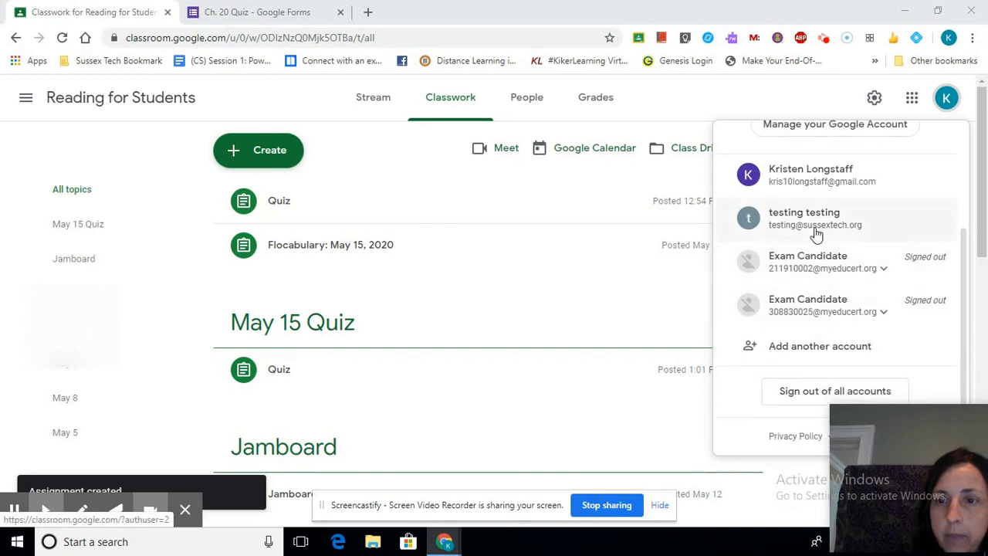
{"action": "left_click", "coordinate": [818, 230]}
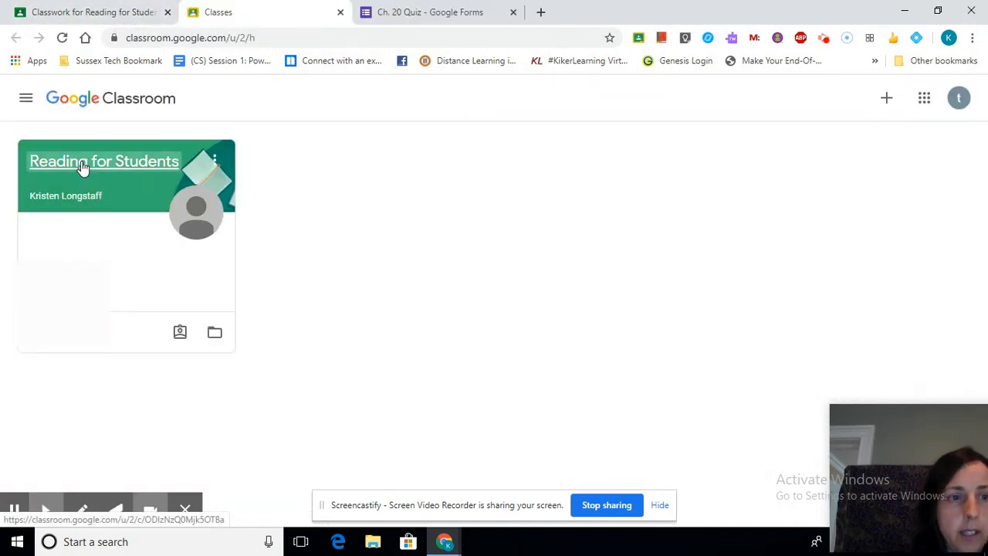
{"action": "left_click", "coordinate": [82, 166]}
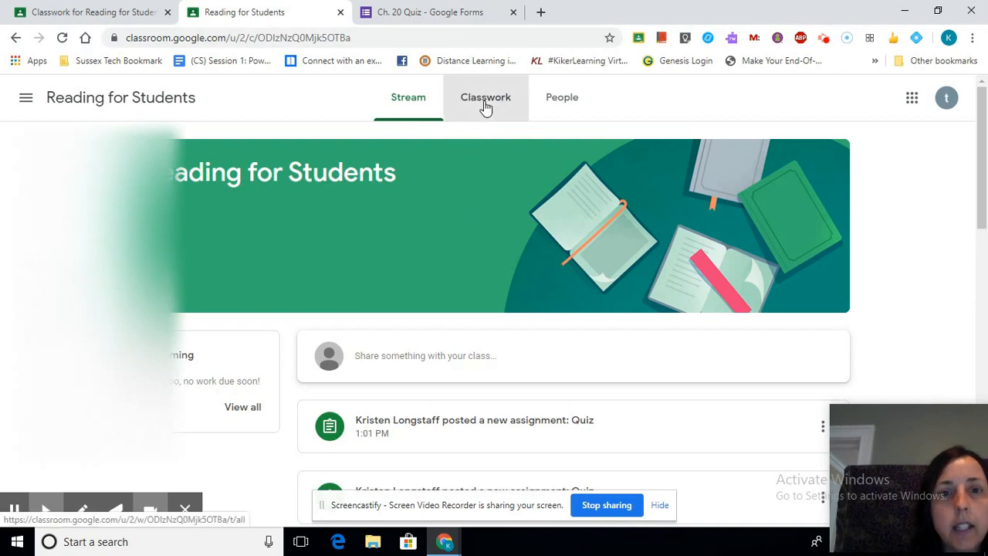
- Open the Ch. 20 Quiz form from the student's Quiz assignment under the May 15 Quiz topic in Classwork
{"action": "left_click", "coordinate": [484, 101]}
{"action": "scroll", "coordinate": [293, 221], "scroll_direction": "down", "scroll_amount": 2}
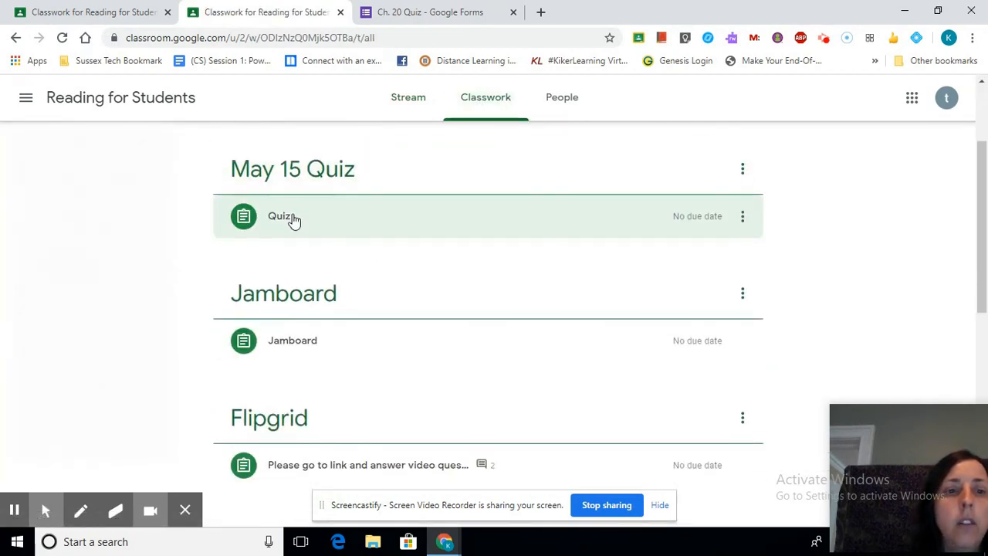
{"action": "left_click", "coordinate": [291, 223]}
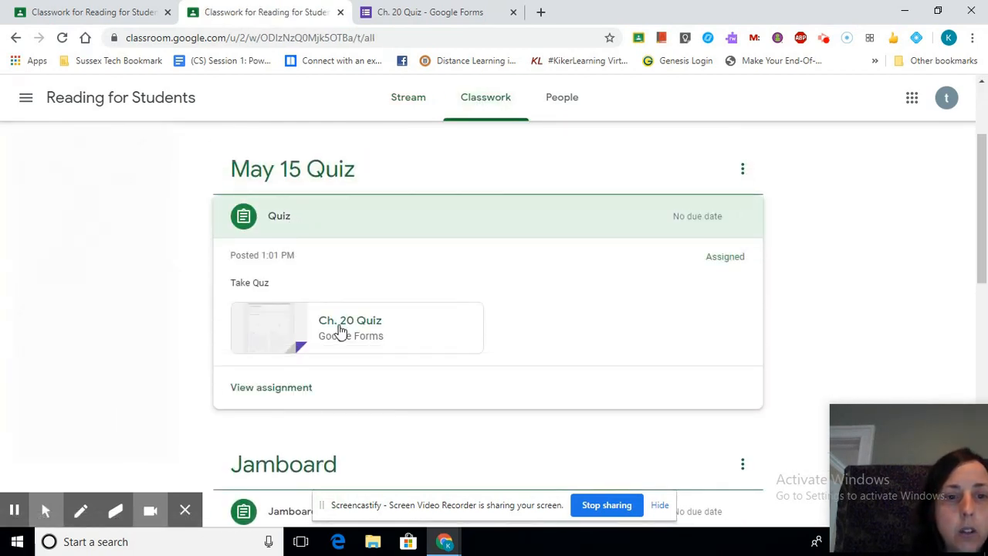
{"action": "left_click", "coordinate": [343, 332]}
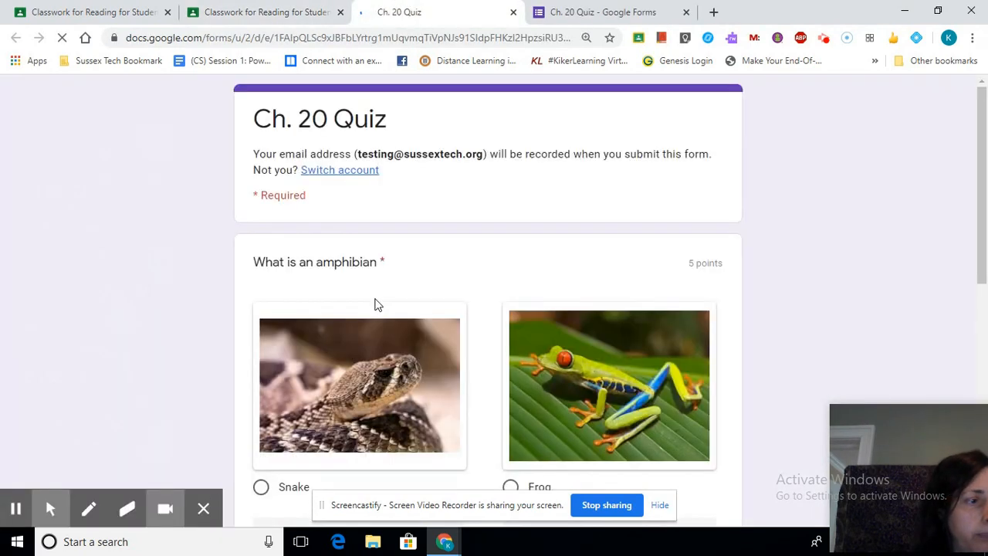
- Submit the Ch. 20 Quiz with Frog and Mount Whitney as the answers and view the student's score
{"action": "scroll", "coordinate": [351, 248], "scroll_direction": "down", "scroll_amount": 2}
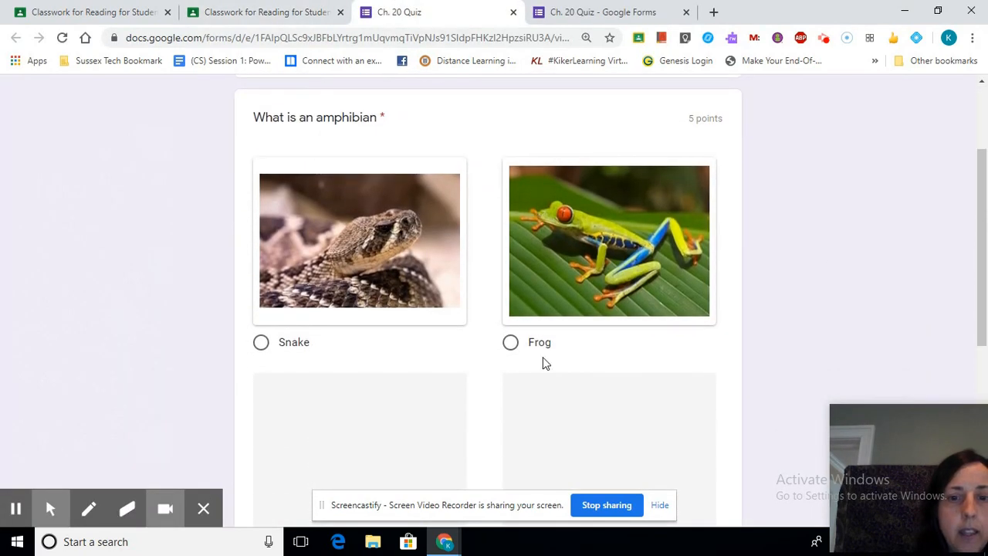
{"action": "left_click", "coordinate": [509, 344]}
{"action": "scroll", "coordinate": [502, 347], "scroll_direction": "down", "scroll_amount": 5}
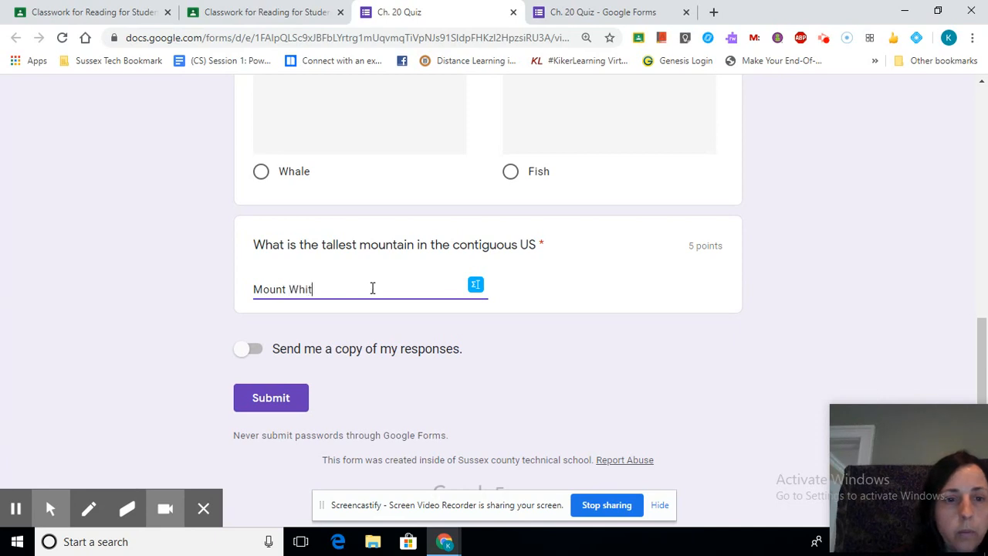
{"action": "left_click", "coordinate": [272, 402]}
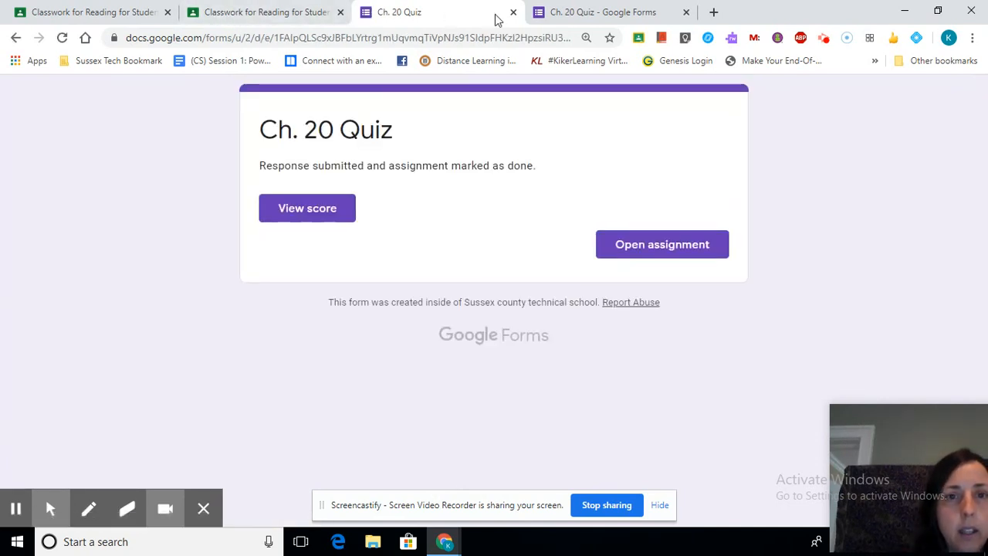
{"action": "left_click", "coordinate": [289, 217]}
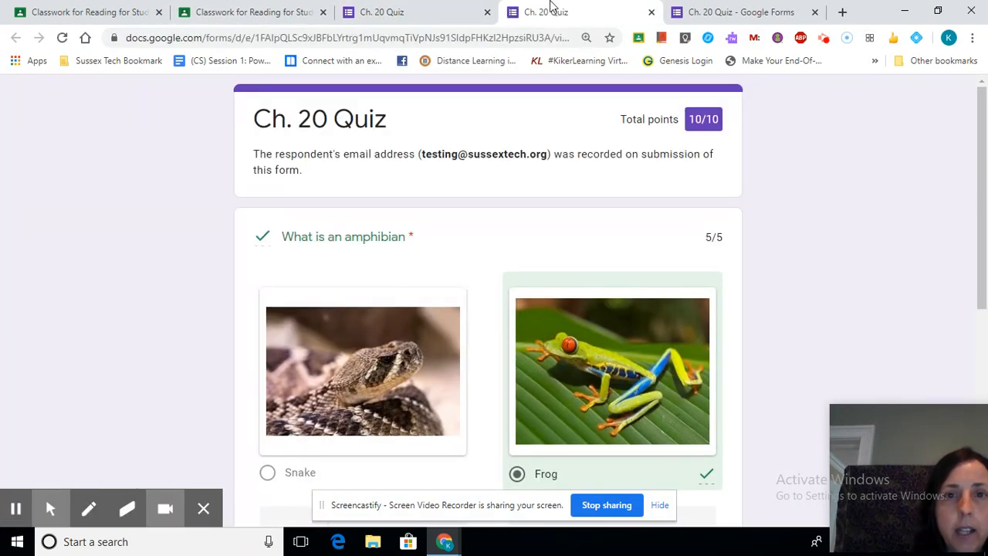
- Return to the teacher's Classwork page, refresh it, and open the May 15 Quiz assignment's Ch. 20 Quiz form for editing
{"action": "left_click", "coordinate": [77, 11]}
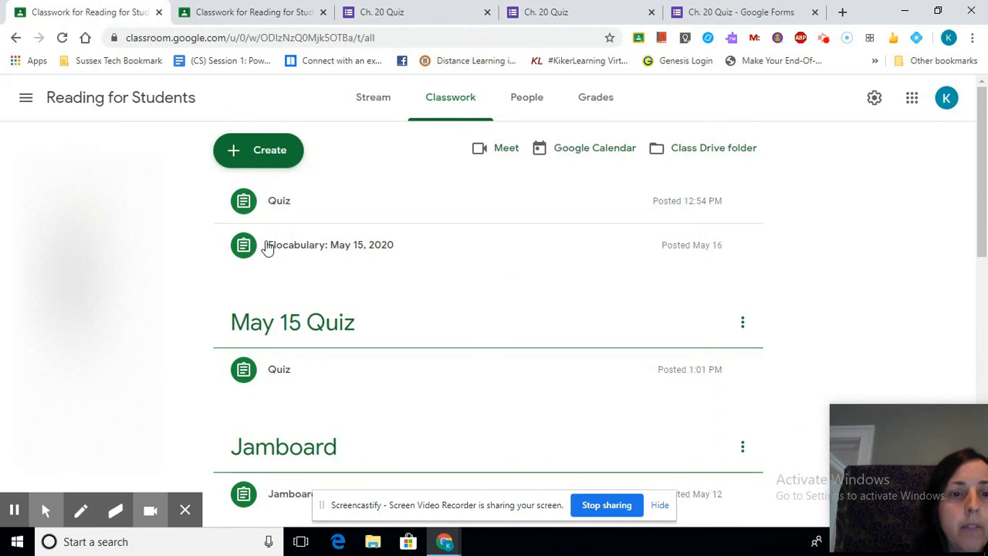
{"action": "left_click", "coordinate": [63, 38]}
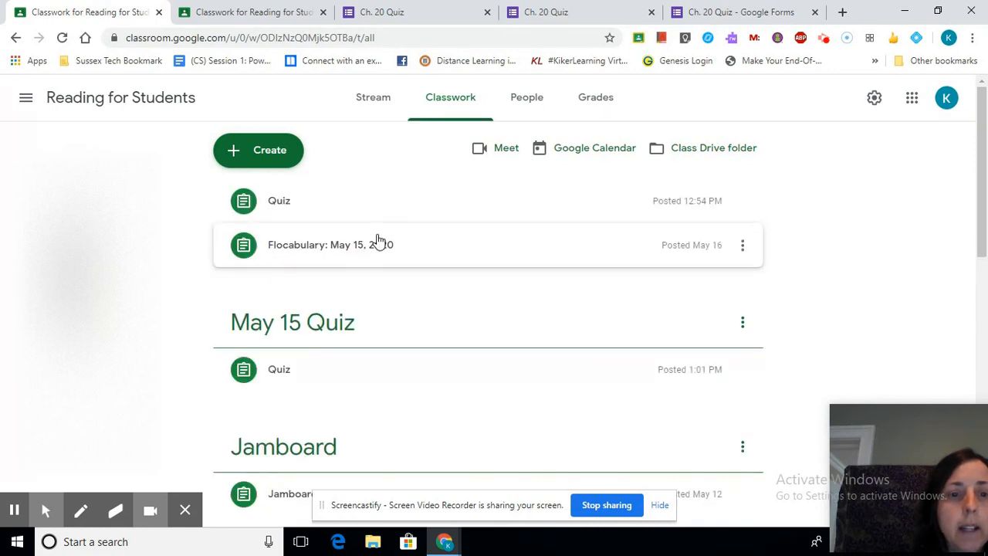
{"action": "scroll", "coordinate": [376, 240], "scroll_direction": "down", "scroll_amount": 1}
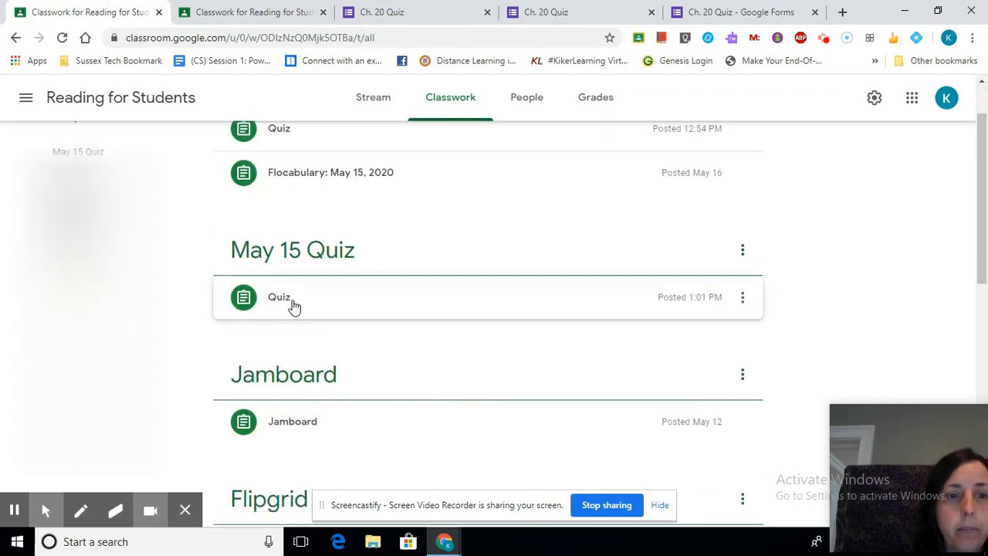
{"action": "left_click", "coordinate": [292, 306]}
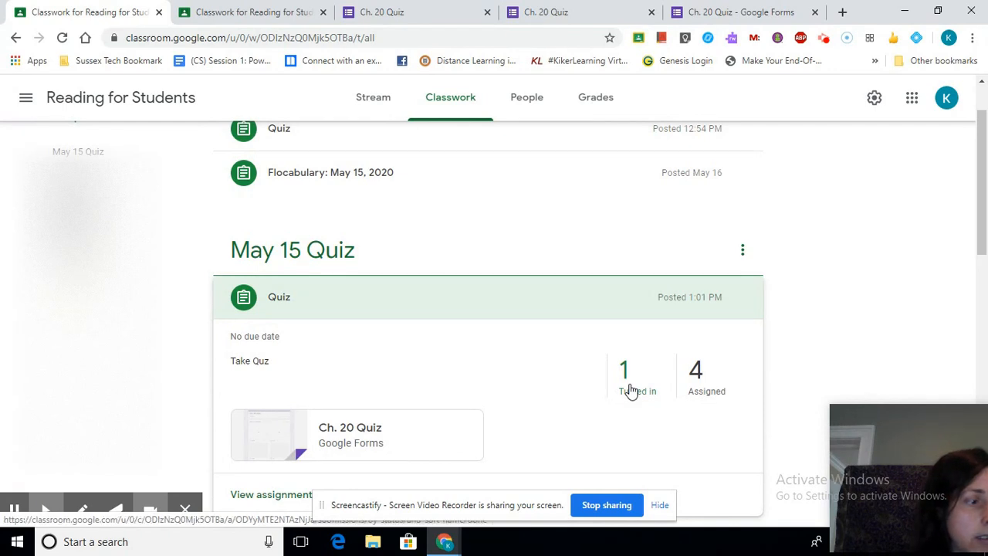
{"action": "left_click", "coordinate": [370, 431]}
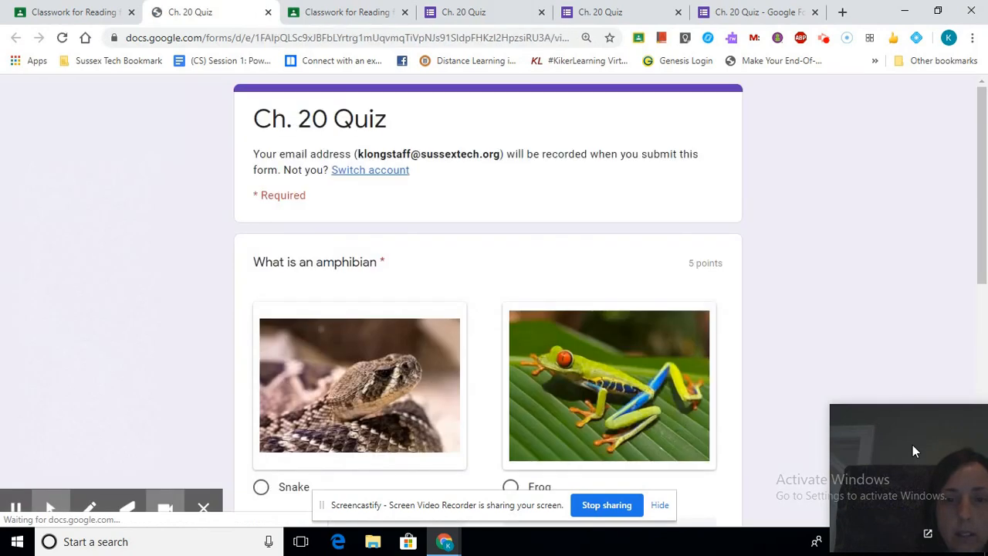
{"action": "mouse_move", "coordinate": [913, 445]}
{"action": "left_mouse_down"}
{"action": "mouse_move", "coordinate": [881, 322]}
{"action": "mouse_move", "coordinate": [890, 184]}
{"action": "left_mouse_up"}
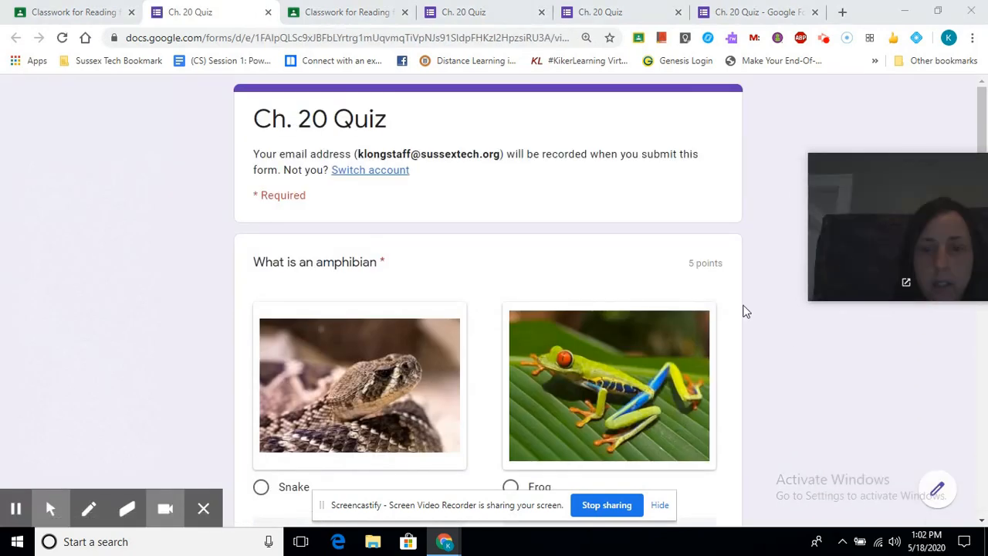
{"action": "left_click", "coordinate": [939, 492]}
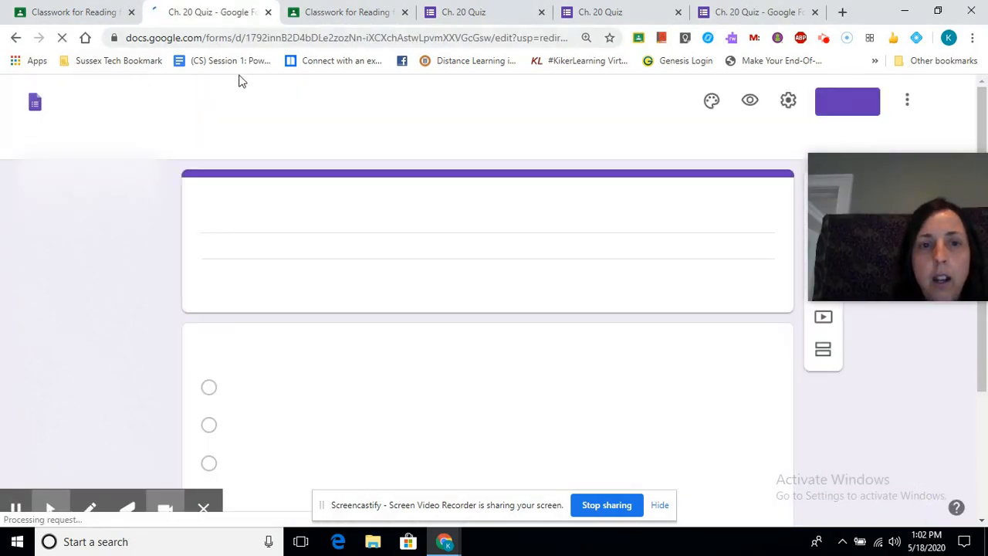
- Examine the Ch. 20 Quiz response summary, including the insights, points distribution and student scores
{"action": "left_click", "coordinate": [502, 154]}
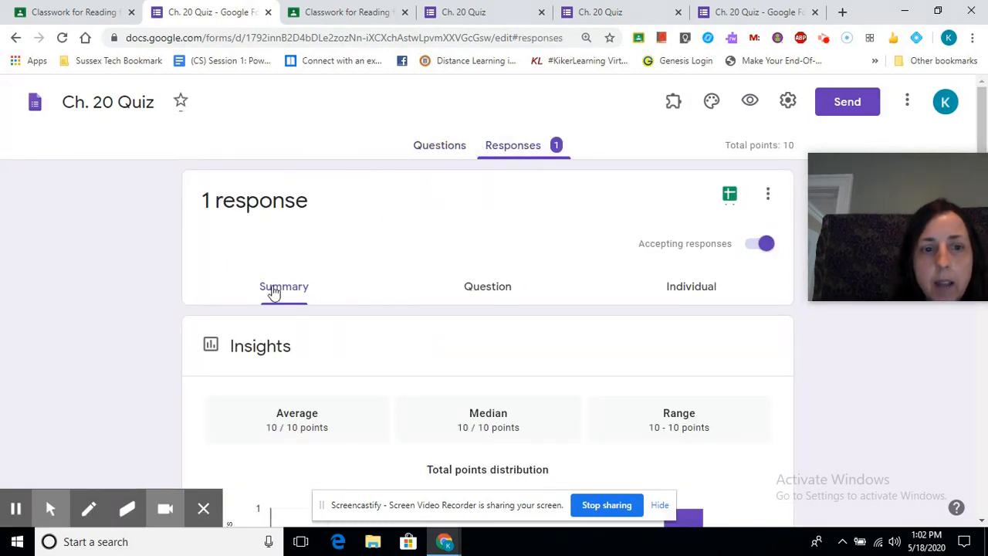
{"action": "scroll", "coordinate": [312, 301], "scroll_direction": "down", "scroll_amount": 4}
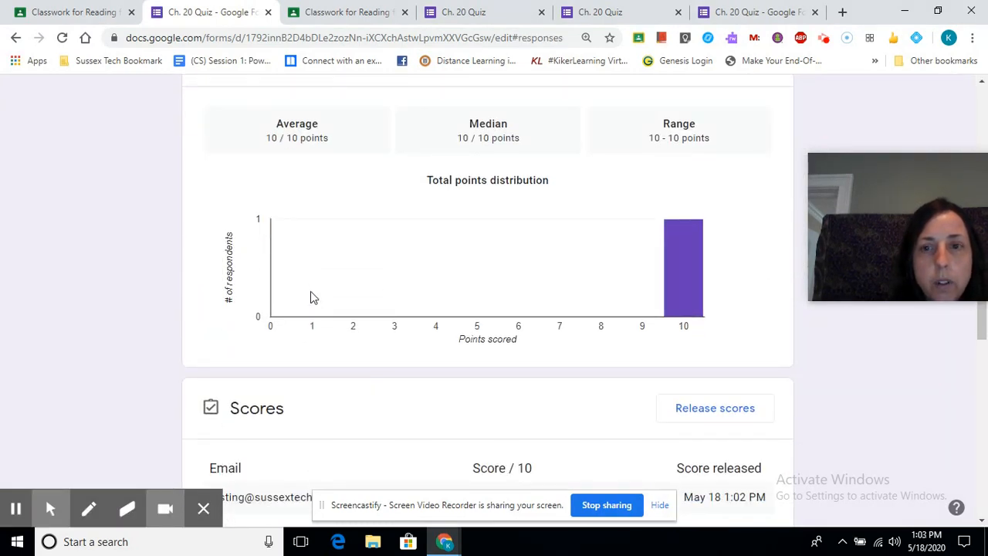
{"action": "scroll", "coordinate": [312, 297], "scroll_direction": "down", "scroll_amount": 4}
{"action": "scroll", "coordinate": [309, 294], "scroll_direction": "up", "scroll_amount": 3}
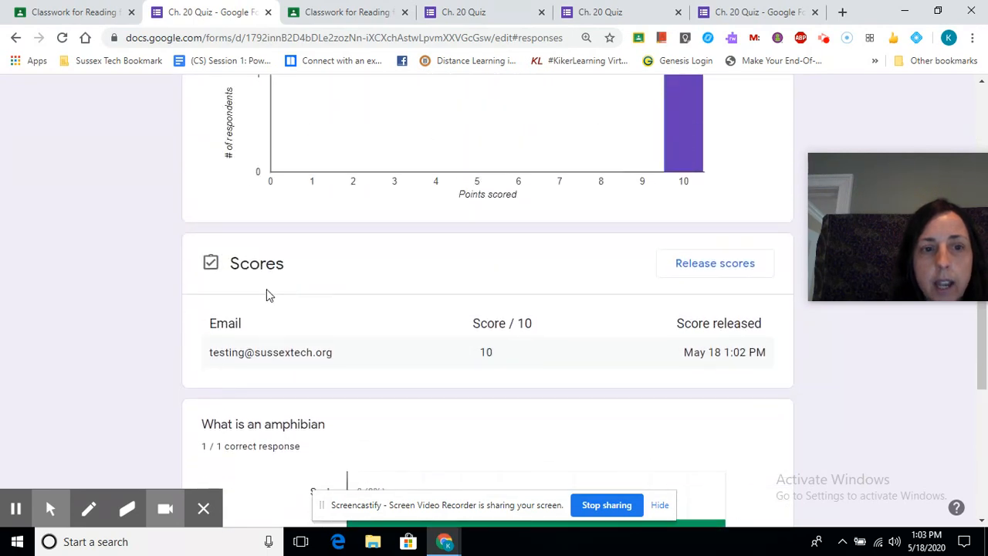
{"action": "scroll", "coordinate": [501, 342], "scroll_direction": "up", "scroll_amount": 6}
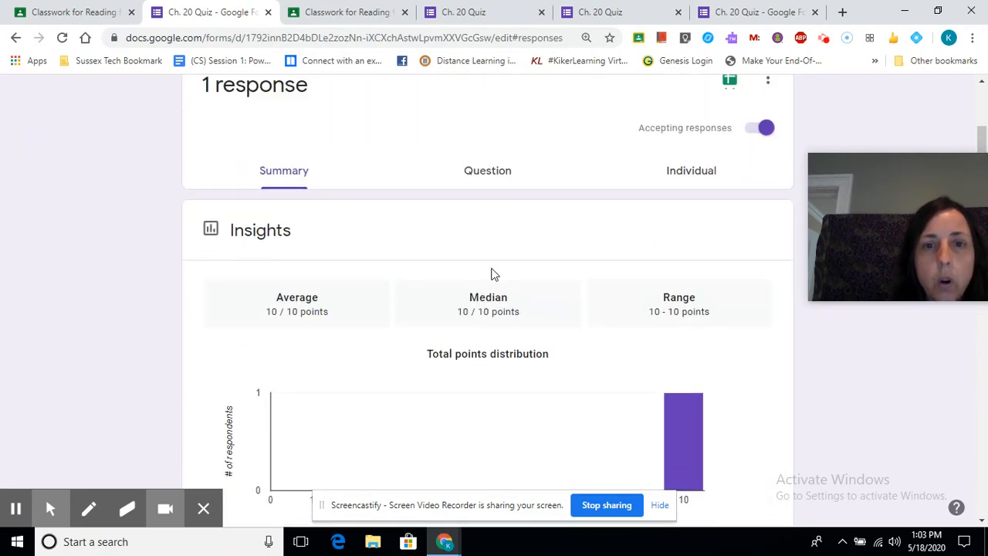
- Examine the student's individual Ch. 20 Quiz response with its points and graded answers
{"action": "left_click", "coordinate": [675, 219]}
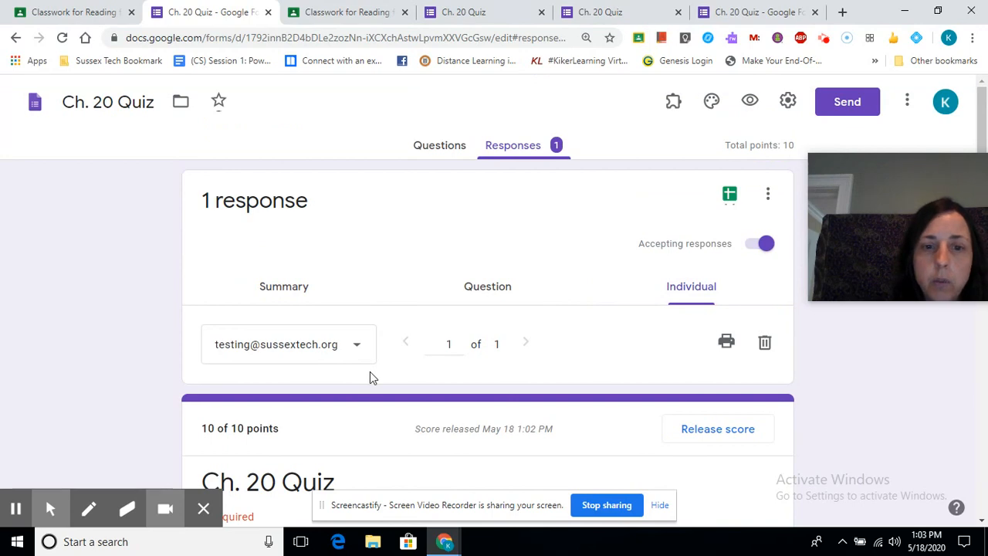
{"action": "scroll", "coordinate": [371, 373], "scroll_direction": "down", "scroll_amount": 5}
{"action": "scroll", "coordinate": [370, 371], "scroll_direction": "up", "scroll_amount": 3}
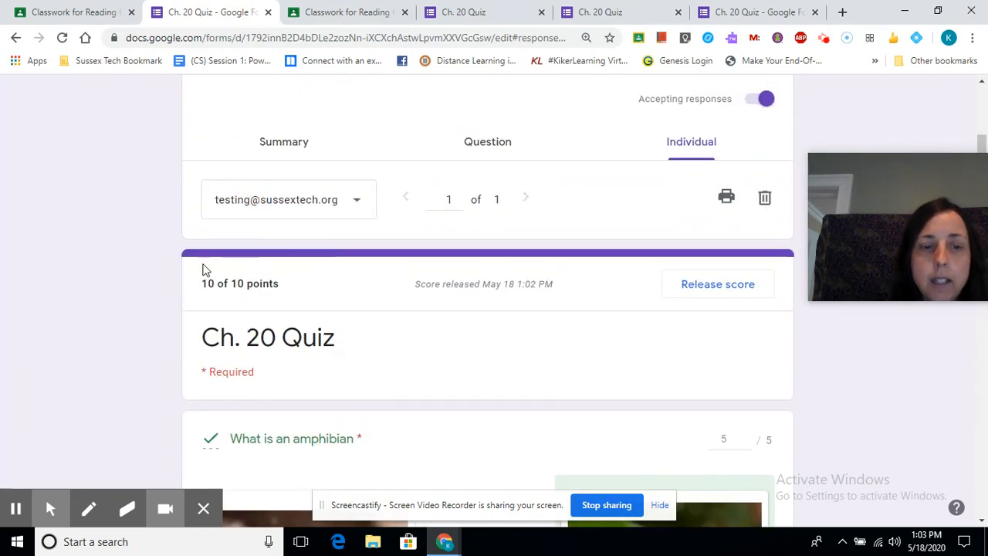
{"action": "scroll", "coordinate": [306, 371], "scroll_direction": "down", "scroll_amount": 10}
{"action": "scroll", "coordinate": [309, 370], "scroll_direction": "up", "scroll_amount": 12}
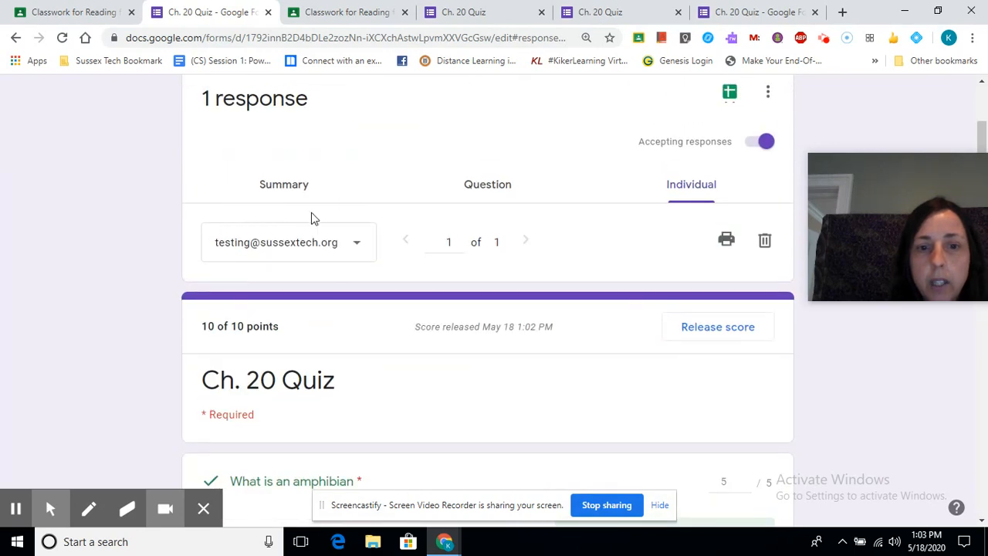
{"action": "scroll", "coordinate": [382, 247], "scroll_direction": "up", "scroll_amount": 2}
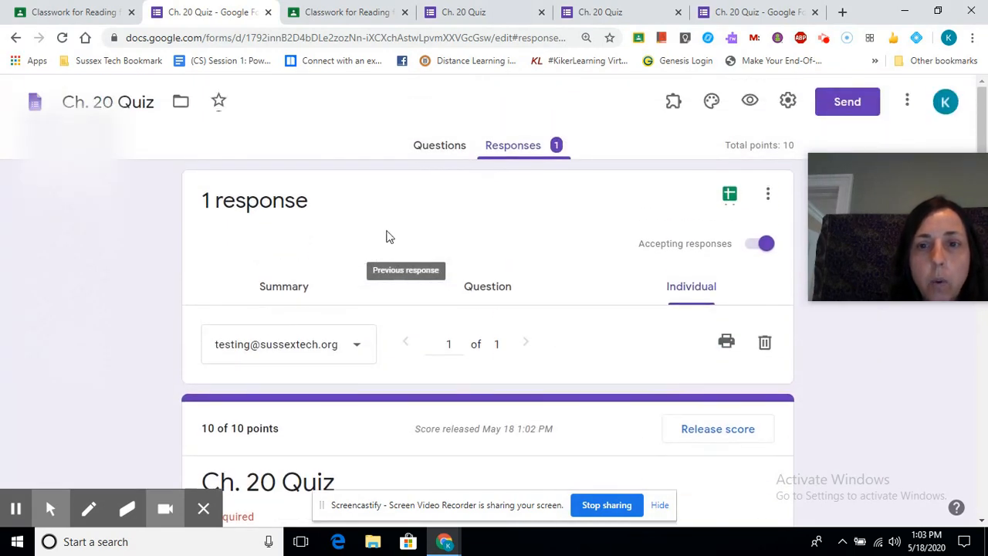
- Open the turned-in student work of the May 15 Quiz assignment in Classroom and import the form's grades
{"action": "left_click", "coordinate": [68, 13]}
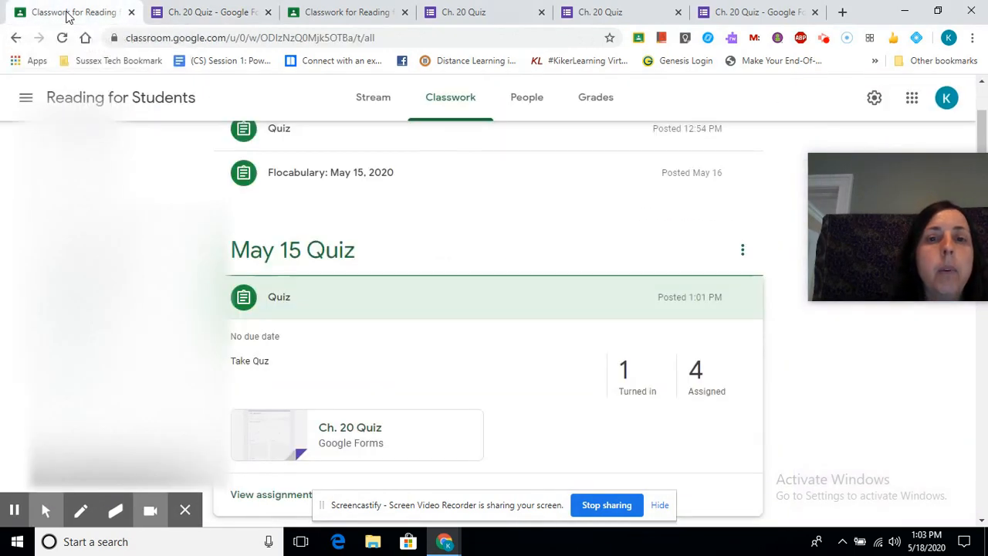
{"action": "left_click", "coordinate": [639, 392]}
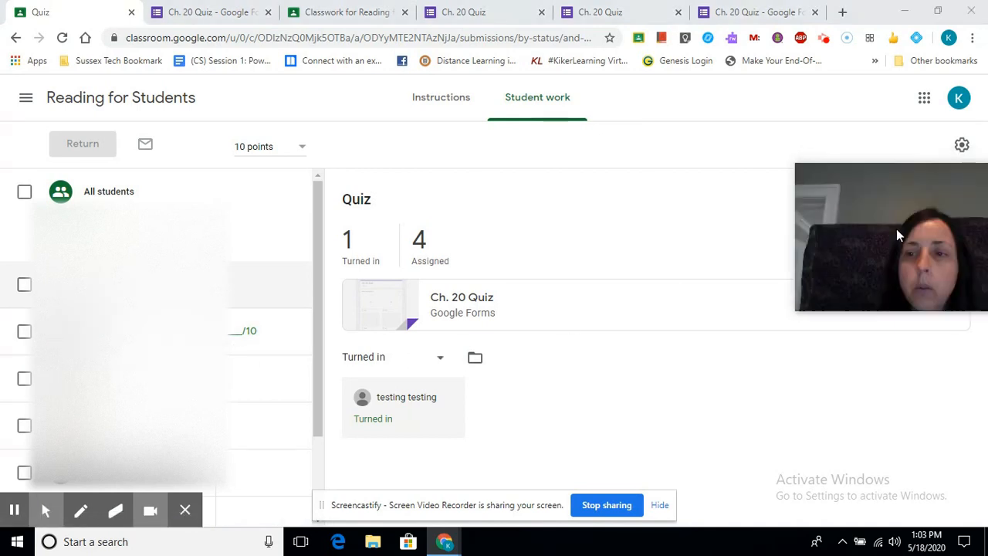
{"action": "left_click_drag", "start_coordinate": [897, 228], "coordinate": [839, 453]}
{"action": "left_click", "coordinate": [923, 201]}
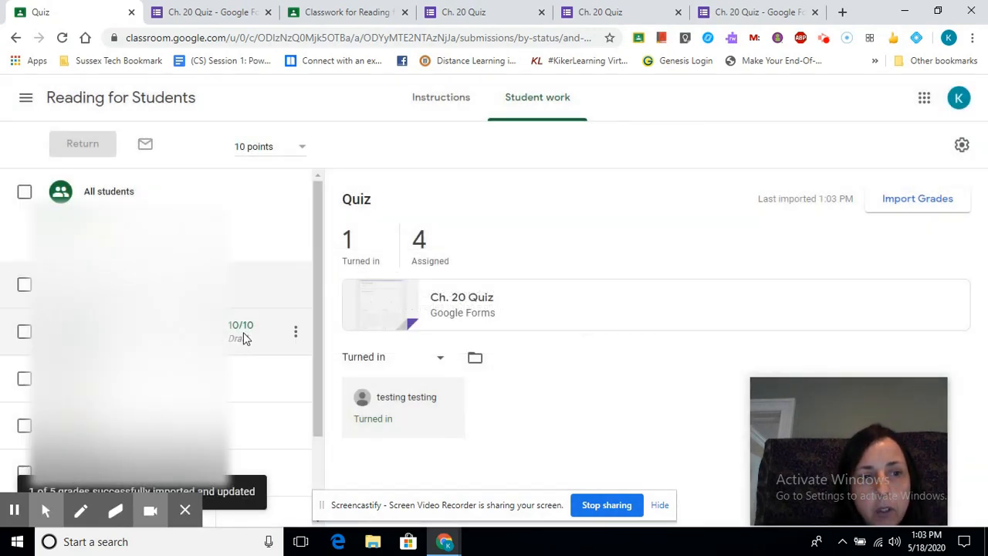
- Select the graded test student's turned-in quiz for returning
{"action": "scroll", "coordinate": [244, 339], "scroll_direction": "down", "scroll_amount": 1}
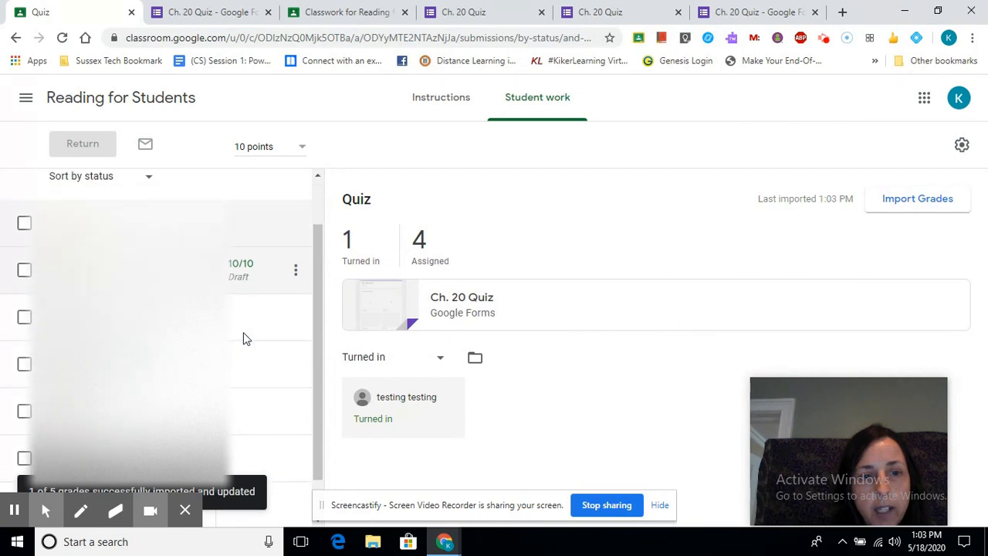
{"action": "left_click", "coordinate": [24, 264]}
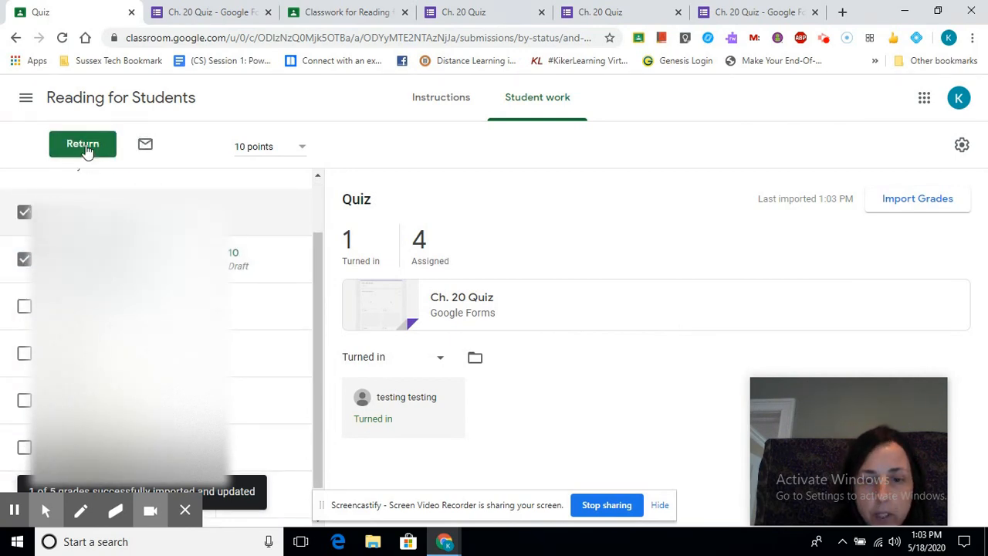